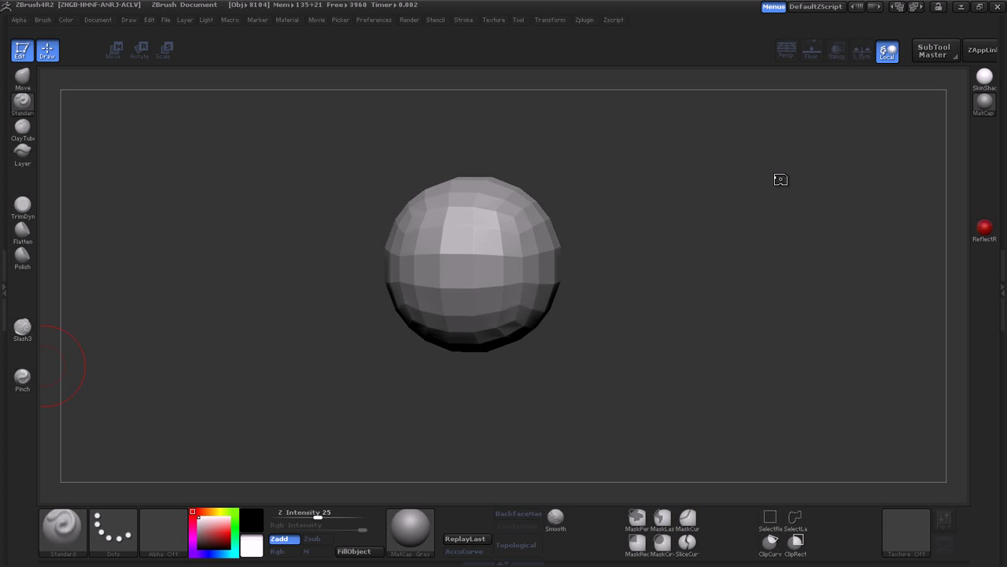
Step: Stretch the sphere into an egg-shaped head with a large Move brush
key("b")
key("m")
key("v")
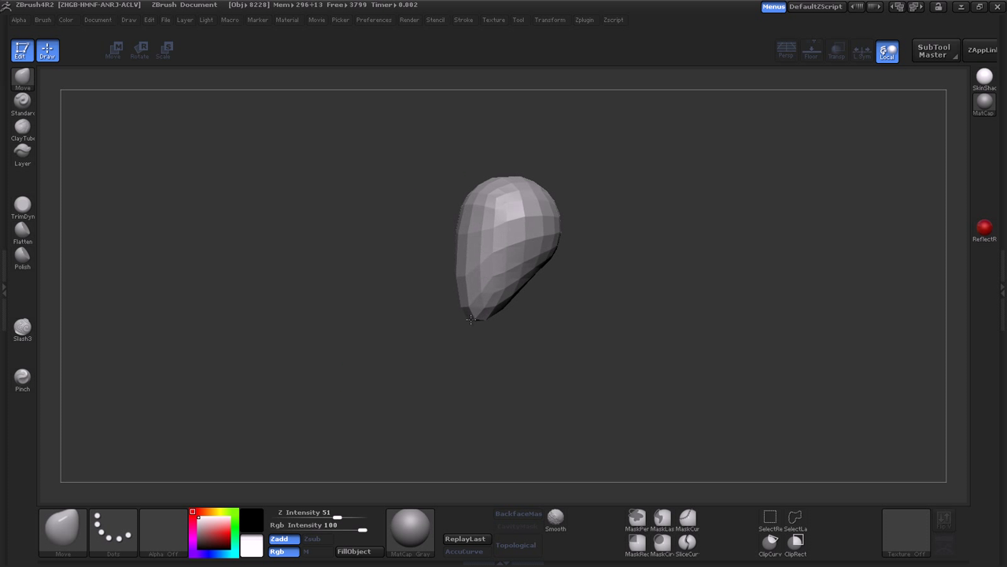
left_click_drag(469, 318, 478, 285)
key("s")
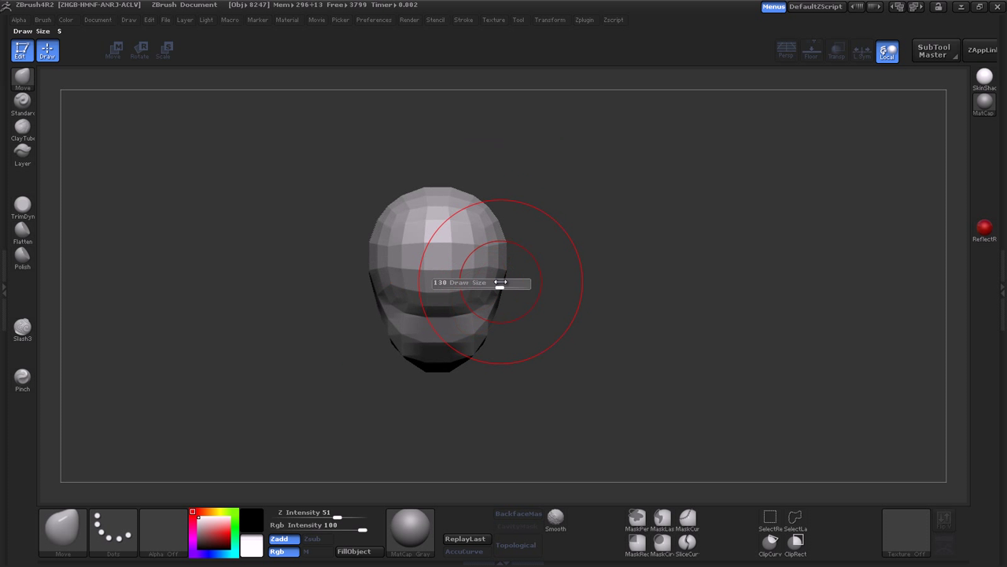
left_click_drag(401, 278, 486, 298)
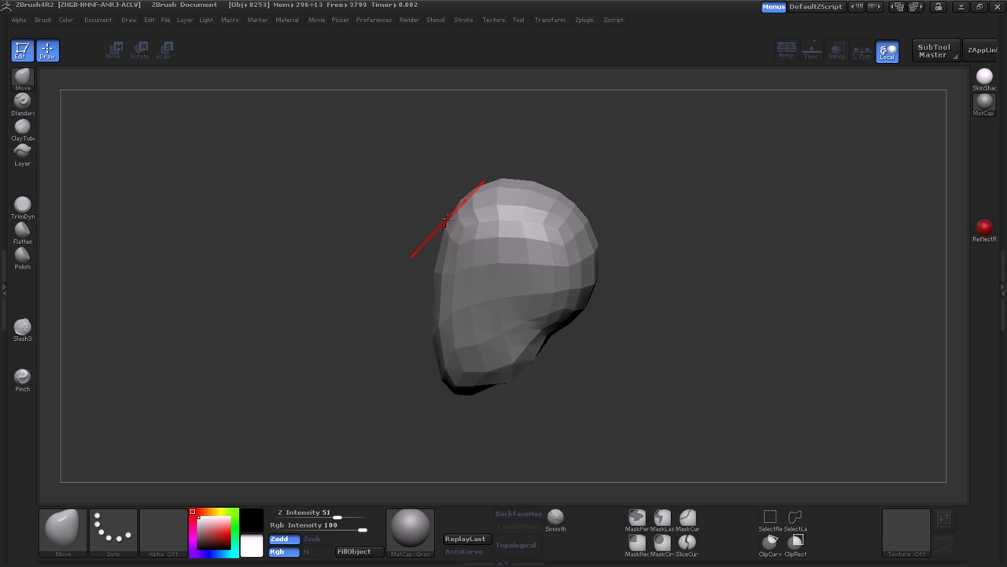
mouse_move(461, 261)
left_mouse_down()
mouse_move(383, 263)
mouse_move(405, 298)
left_mouse_up()
mouse_move(437, 371)
left_mouse_down("alt")
mouse_move(427, 360)
mouse_move(455, 295)
left_mouse_up("alt")
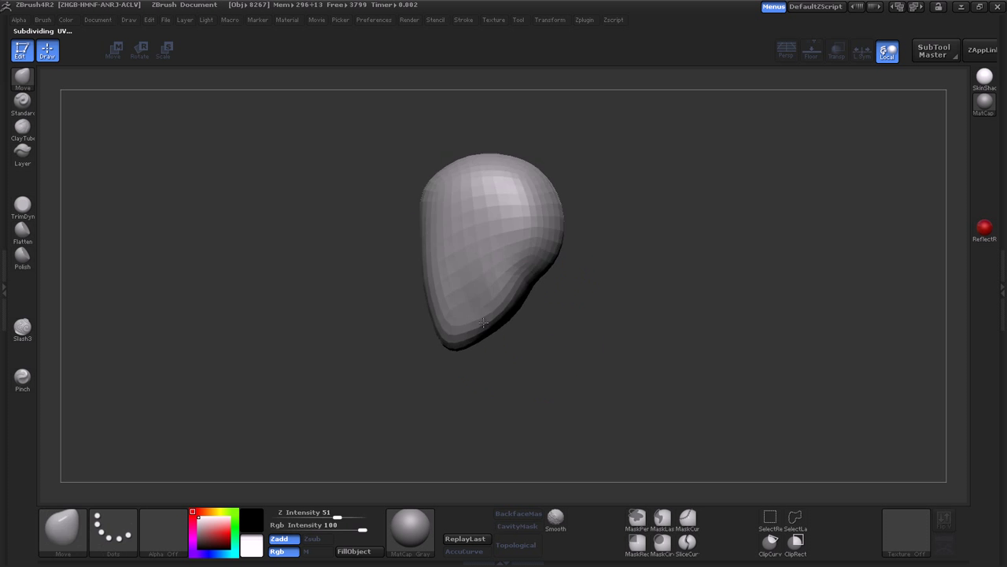
Step: Pull a long neck down from the head with Transpose Move and inspect it from all sides
left_click_drag(646, 226, 509, 279)
key("w")
left_click_drag(463, 197, 499, 296)
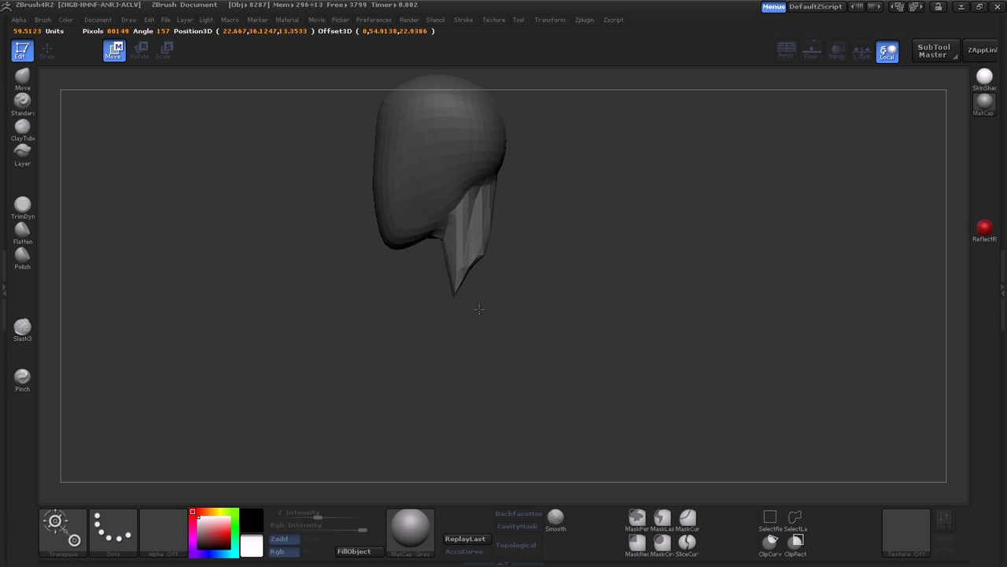
mouse_move(513, 244)
left_mouse_down()
mouse_move(470, 270)
mouse_move(520, 257)
left_mouse_up()
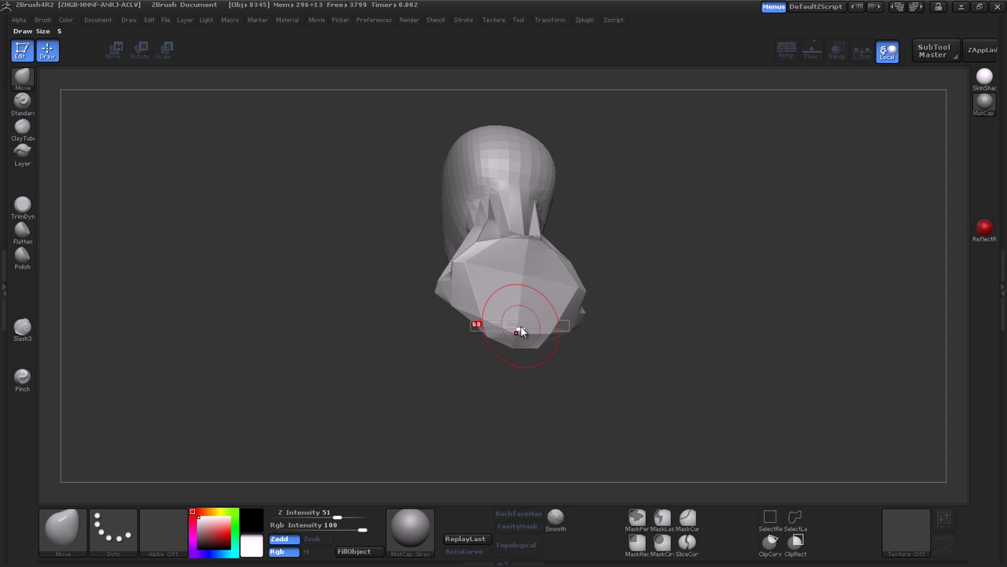
mouse_move(519, 294)
left_mouse_down()
mouse_move(447, 270)
mouse_move(410, 294)
mouse_move(447, 259)
left_mouse_up()
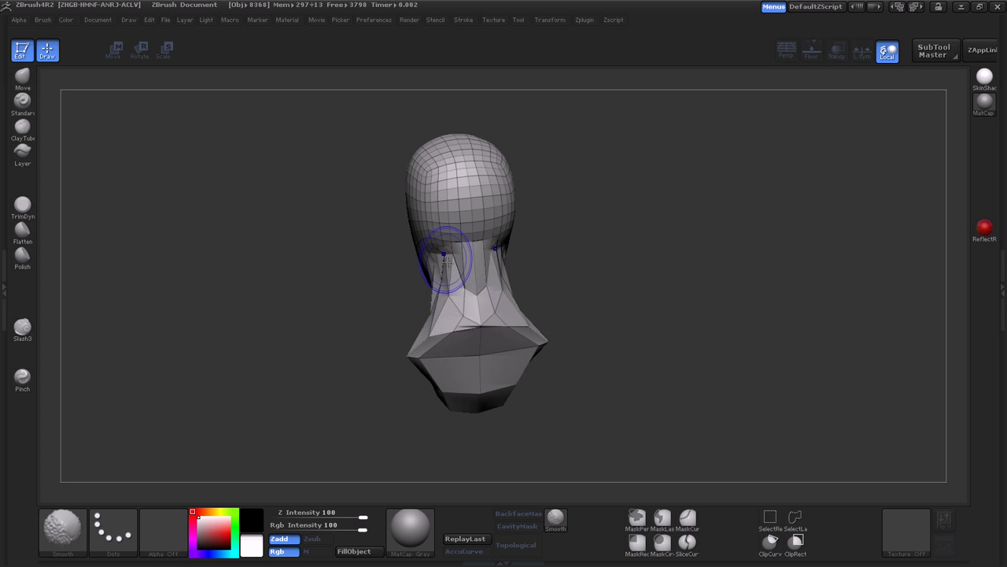
left_click_drag(495, 230, 445, 245)
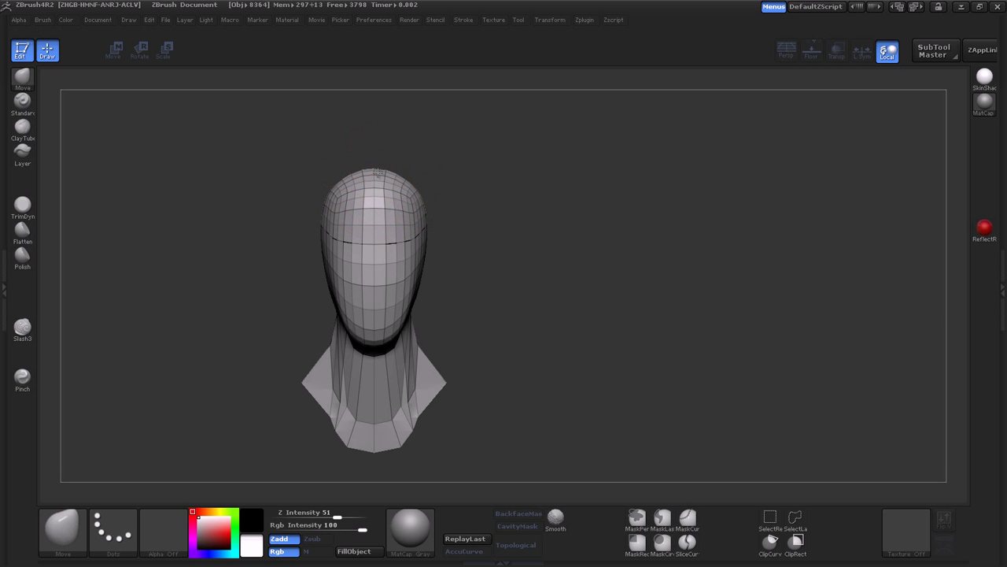
mouse_move(425, 195)
left_mouse_down()
mouse_move(405, 236)
mouse_move(487, 288)
mouse_move(504, 279)
mouse_move(326, 252)
mouse_move(415, 228)
mouse_move(499, 270)
left_mouse_up()
Step: Enable DynaMesh in Tool > Geometry and remesh the head and neck evenly
left_click(898, 413)
left_click(765, 446)
left_click(899, 418)
left_click(764, 445)
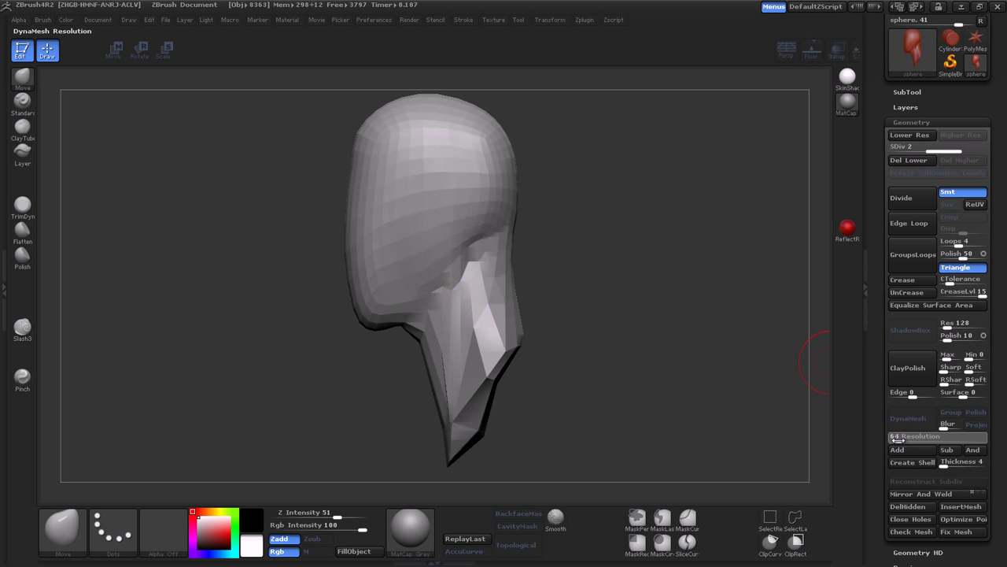
left_click_drag(769, 449, 495, 270)
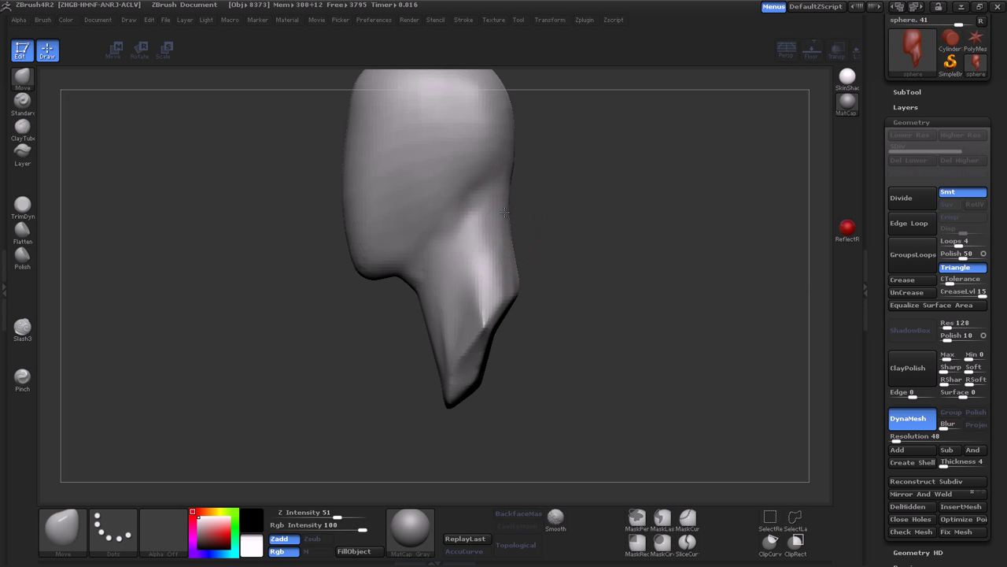
mouse_move(496, 200)
left_mouse_down()
mouse_move(479, 403)
mouse_move(620, 353)
left_mouse_up()
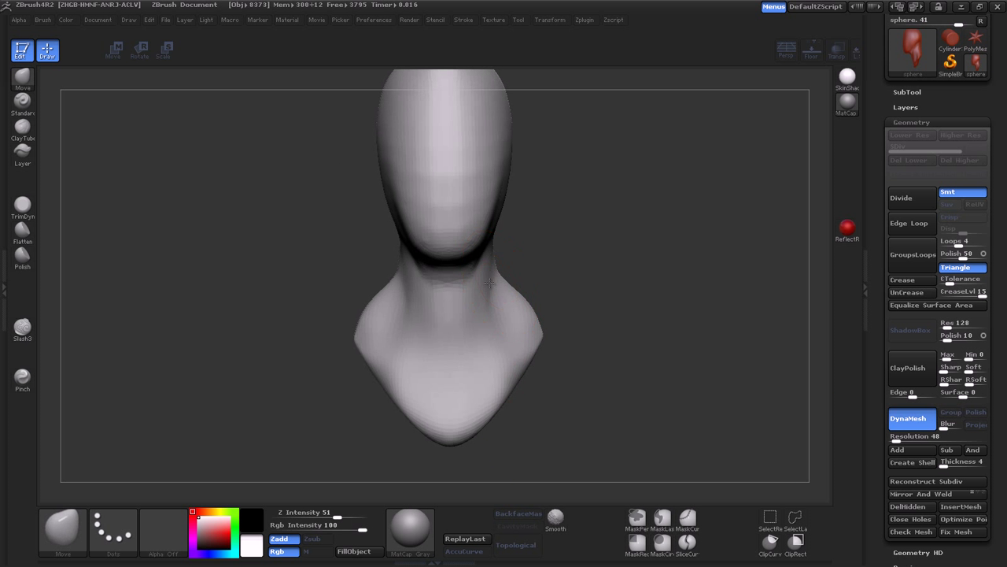
left_click_drag(490, 281, 520, 228)
left_click_drag(463, 318, 461, 416)
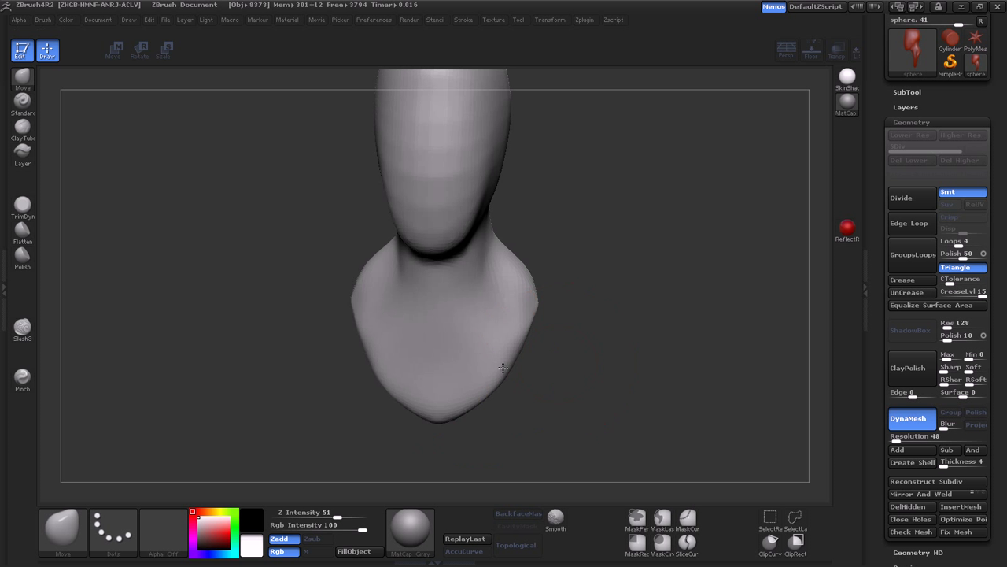
Step: Build up the neck and chest with the Clay brush, masking one side of the head
key("b")
left_click(463, 19)
mouse_move(504, 441)
left_mouse_down()
mouse_move(477, 344)
mouse_move(503, 236)
left_mouse_up()
mouse_move(708, 314)
left_mouse_down("alt")
mouse_move(709, 197)
mouse_move(544, 79)
left_mouse_up("alt")
left_click_drag(359, 314, 470, 214, "alt")
mouse_move(303, 211)
left_mouse_down()
mouse_move(454, 225)
mouse_move(455, 292)
mouse_move(414, 289)
mouse_move(490, 270)
mouse_move(455, 321)
left_mouse_up()
Step: Turn on perspective and smooth the neck surface with the Move brush
key("q")
key("p")
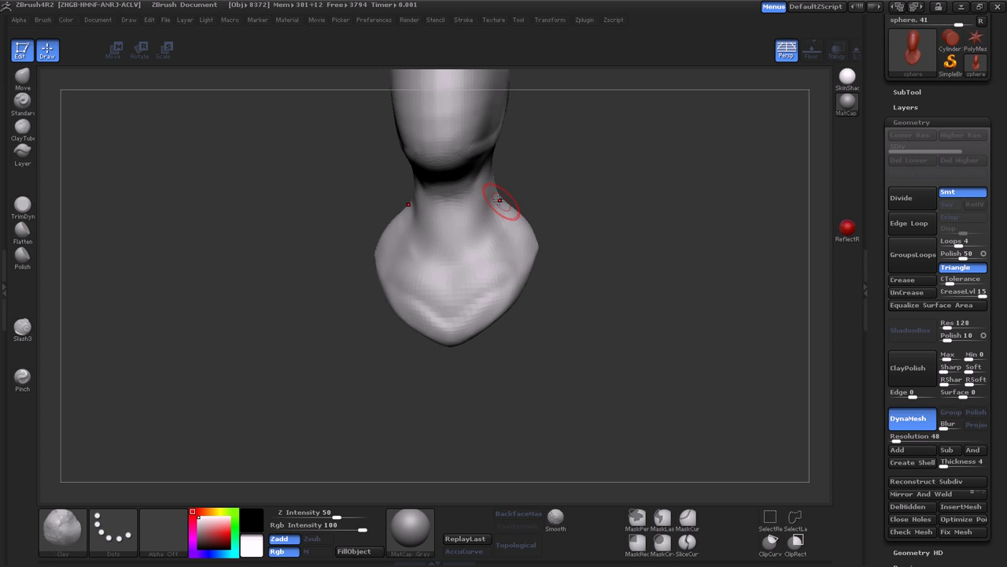
key("b")
key("m")
key("v")
left_click_drag(342, 354, 488, 235)
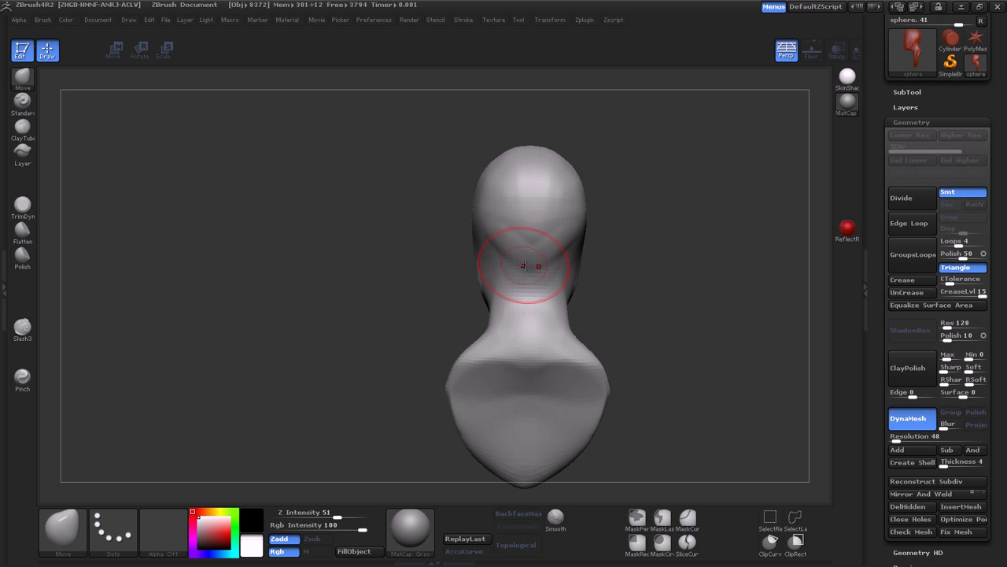
mouse_move(525, 265)
left_mouse_down("shift")
mouse_move(479, 189)
mouse_move(534, 285)
mouse_move(463, 317)
mouse_move(433, 237)
left_mouse_up("shift")
Step: Shape broad shoulders and the collarbone area with the Move and Clay brushes
key("b")
key("m")
key("v")
mouse_move(440, 314)
left_mouse_down()
mouse_move(505, 224)
mouse_move(441, 260)
mouse_move(416, 225)
mouse_move(475, 202)
mouse_move(314, 236)
left_mouse_up()
key("b")
key("c")
key("l")
mouse_move(167, 210)
left_mouse_down()
mouse_move(472, 237)
mouse_move(499, 209)
mouse_move(474, 224)
mouse_move(570, 344)
mouse_move(533, 259)
mouse_move(67, 483)
mouse_move(404, 292)
mouse_move(410, 305)
mouse_move(371, 315)
mouse_move(360, 225)
mouse_move(401, 225)
left_mouse_up()
Step: Choose the Layer brush and mask a spot on the side of the head for the ear
key("b")
left_click(105, 456)
mouse_move(387, 308)
left_mouse_down()
mouse_move(415, 337)
mouse_move(333, 202)
mouse_move(391, 235)
mouse_move(304, 251)
mouse_move(360, 202)
mouse_move(394, 294)
mouse_move(417, 169)
mouse_move(340, 249)
mouse_move(289, 362)
left_mouse_up()
left_click(378, 264, "ctrl")
mouse_move(381, 322)
left_mouse_down()
mouse_move(371, 191)
mouse_move(400, 225)
mouse_move(386, 281)
left_mouse_up()
mouse_move(382, 186)
left_mouse_down()
mouse_move(391, 237)
mouse_move(303, 219)
mouse_move(315, 191)
mouse_move(359, 315)
mouse_move(327, 244)
mouse_move(237, 276)
mouse_move(288, 349)
mouse_move(314, 317)
mouse_move(478, 312)
mouse_move(353, 267)
mouse_move(466, 275)
mouse_move(506, 265)
mouse_move(489, 192)
left_mouse_up()
Step: Block in the brow ridge, shallow eye sockets and mouth, then check the right ear
key("s")
mouse_move(510, 226)
left_mouse_down()
mouse_move(409, 252)
mouse_move(434, 295)
mouse_move(473, 180)
mouse_move(488, 344)
mouse_move(432, 260)
mouse_move(411, 316)
left_mouse_up()
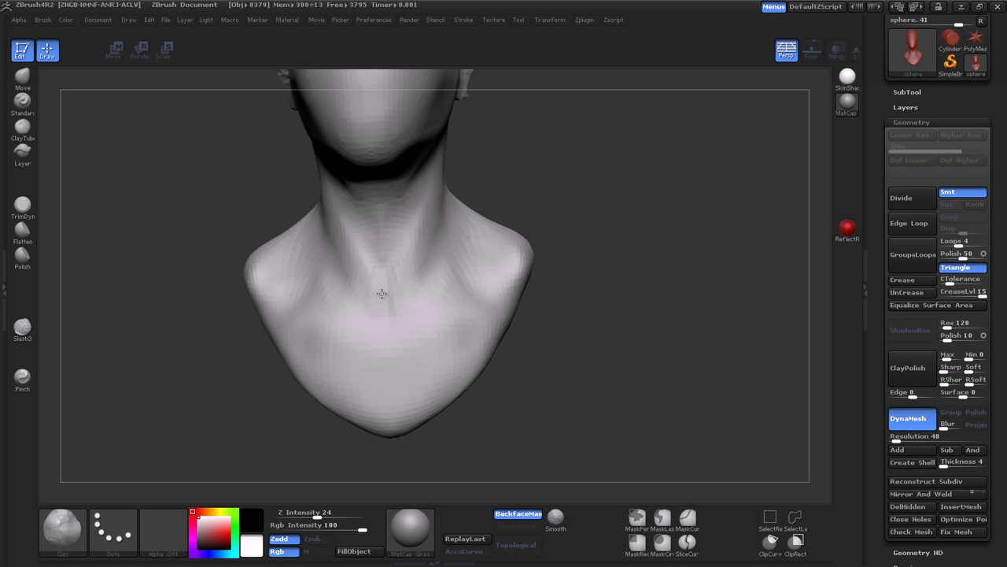
mouse_move(403, 274)
left_mouse_down()
mouse_move(315, 216)
mouse_move(339, 232)
mouse_move(342, 215)
left_mouse_up()
mouse_move(404, 197)
left_mouse_down()
mouse_move(401, 169)
mouse_move(378, 256)
mouse_move(385, 234)
mouse_move(327, 224)
mouse_move(394, 259)
mouse_move(386, 236)
mouse_move(355, 286)
mouse_move(386, 294)
mouse_move(338, 314)
mouse_move(410, 273)
left_mouse_up()
Step: Smooth the side of the head with Move and build up the face with Clay
key("b")
key("m")
key("v")
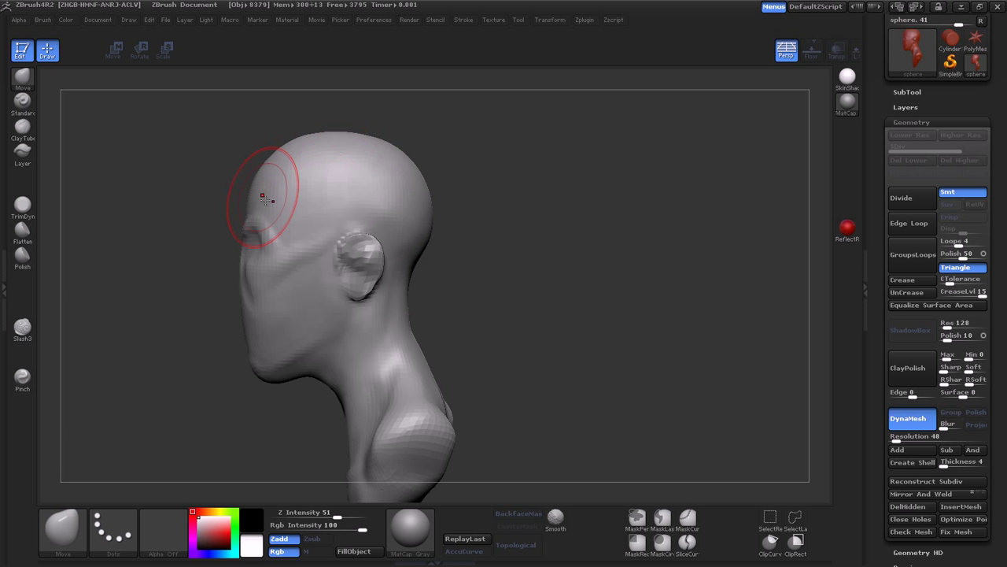
left_click_drag(270, 150, 420, 110)
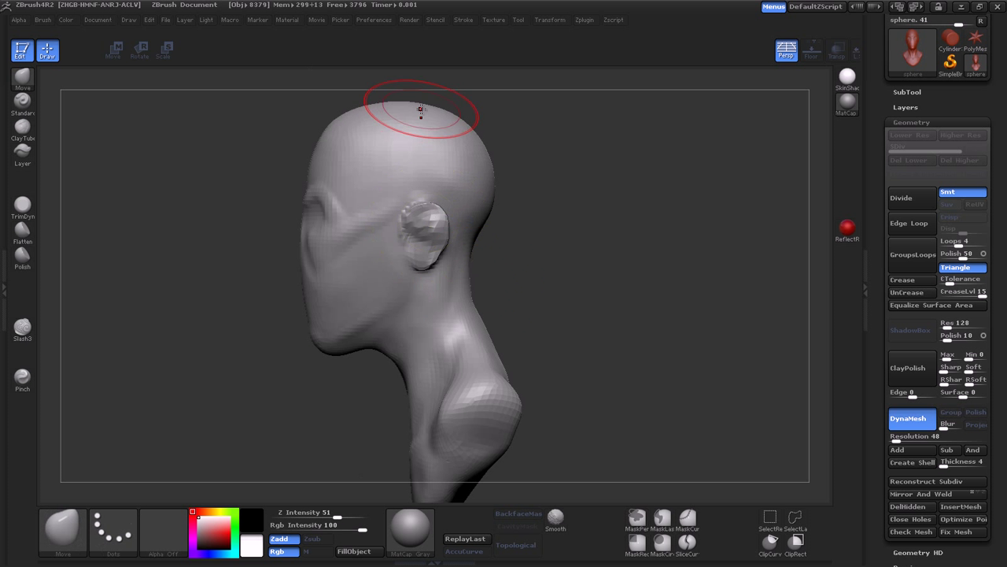
left_click_drag(335, 344, 383, 333)
left_click_drag(315, 225, 339, 275, "alt")
key("b")
key("c")
key("l")
mouse_move(407, 187)
left_mouse_down()
mouse_move(311, 199)
mouse_move(259, 252)
mouse_move(313, 261)
mouse_move(300, 231)
left_mouse_up()
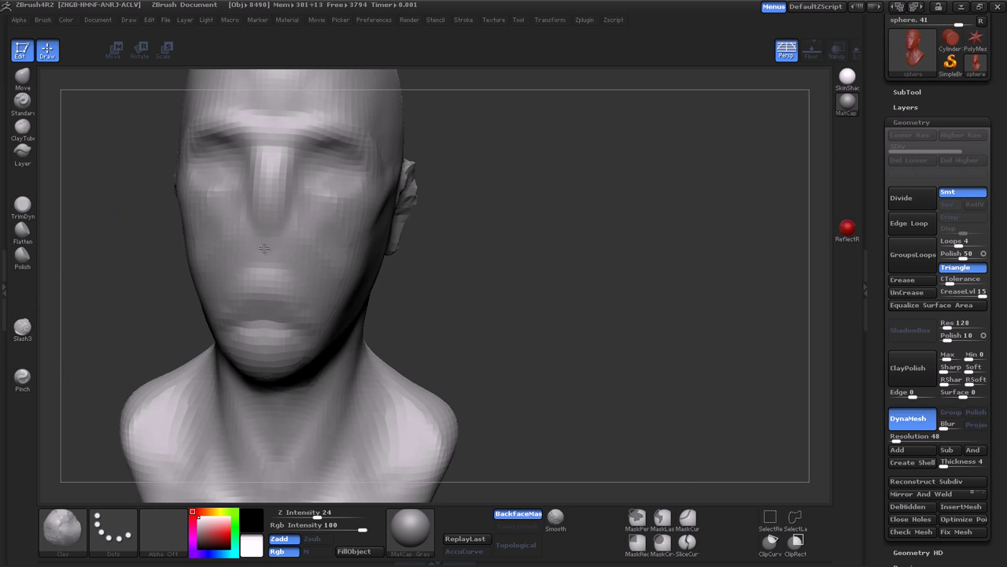
Step: Enlarge the unmasked ear with Transpose Scale
key("b")
key("m")
key("v")
mouse_move(551, 236)
left_mouse_down()
mouse_move(506, 191)
mouse_move(404, 246)
left_mouse_up()
mouse_move(409, 208)
left_mouse_down()
mouse_move(326, 270)
mouse_move(315, 259)
mouse_move(580, 427)
left_mouse_up()
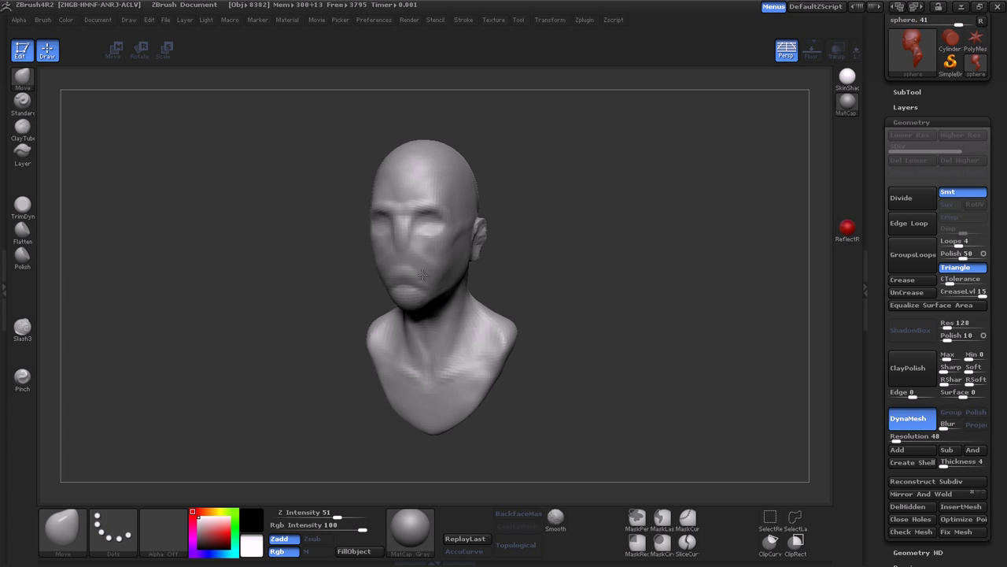
left_click_drag(423, 273, 619, 214)
key("e")
mouse_move(486, 258)
left_mouse_down()
mouse_move(587, 212)
mouse_move(486, 251)
mouse_move(645, 260)
mouse_move(456, 291)
left_mouse_up()
key("q")
key("q")
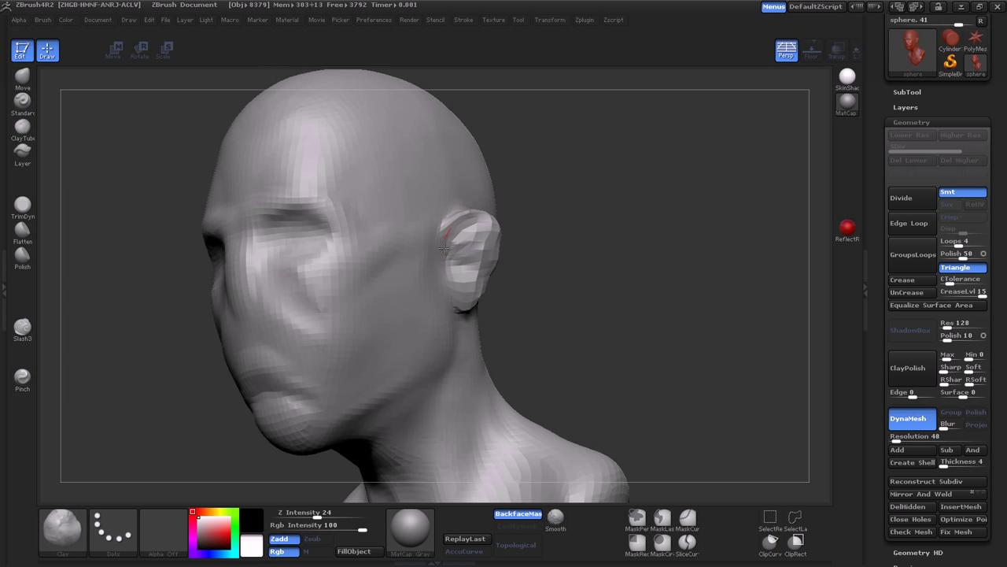
Step: Pull out the nose with the Move brush, viewing it from side and front
mouse_move(445, 248)
left_mouse_down()
mouse_move(416, 299)
mouse_move(418, 267)
mouse_move(281, 337)
mouse_move(364, 352)
mouse_move(360, 314)
mouse_move(393, 337)
mouse_move(367, 278)
mouse_move(384, 273)
mouse_move(428, 218)
mouse_move(370, 260)
mouse_move(355, 254)
mouse_move(369, 260)
mouse_move(370, 323)
mouse_move(358, 256)
mouse_move(396, 312)
left_mouse_up()
key("s")
key("b")
key("m")
key("v")
left_click_drag(378, 424, 425, 330)
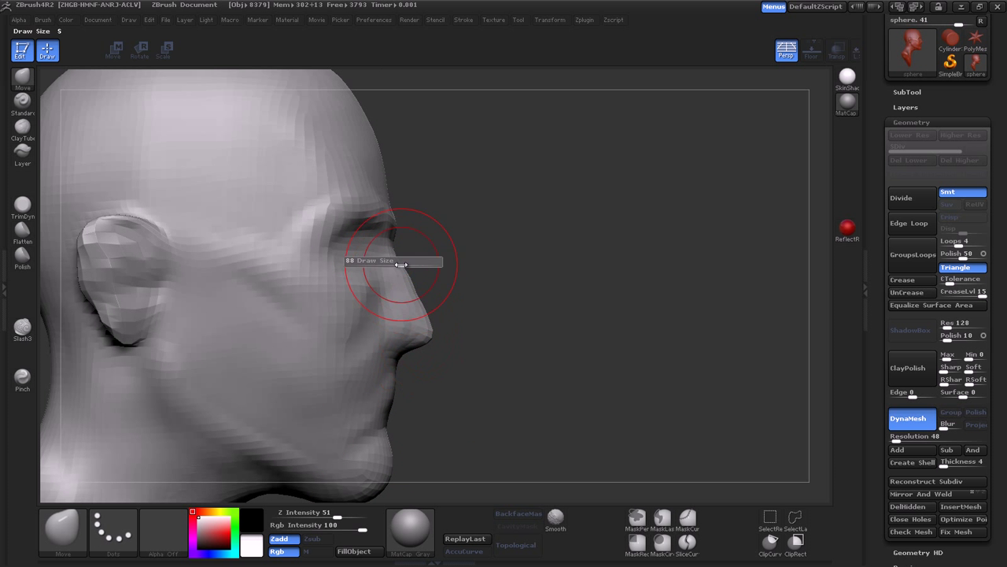
left_click_drag(414, 293, 53, 285)
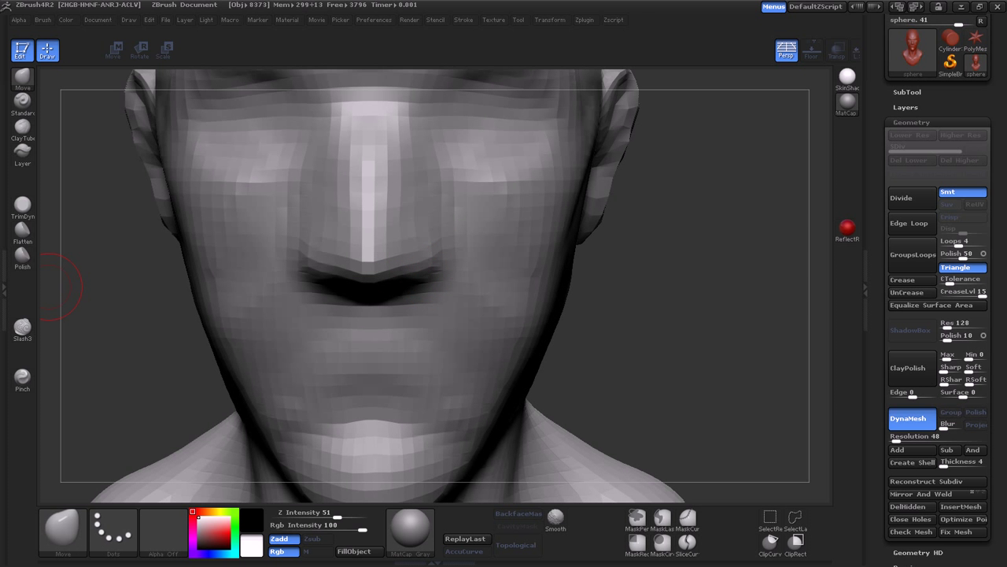
mouse_move(290, 285)
left_mouse_down()
mouse_move(333, 330)
mouse_move(383, 236)
mouse_move(457, 181)
mouse_move(394, 219)
mouse_move(376, 243)
left_mouse_up()
Step: Carve nasolabial folds from the nostrils toward the mouth corners with Dam_Standard
mouse_move(391, 333)
left_mouse_down()
mouse_move(427, 299)
mouse_move(592, 327)
left_mouse_up()
mouse_move(518, 301)
left_mouse_down()
mouse_move(416, 226)
mouse_move(440, 237)
mouse_move(580, 236)
mouse_move(499, 257)
mouse_move(366, 258)
left_mouse_up()
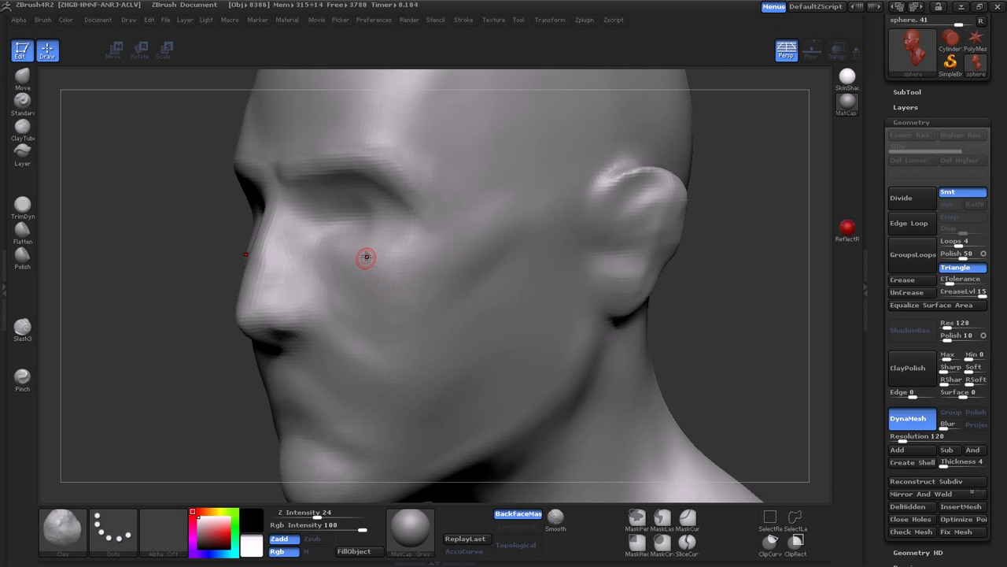
left_click_drag(381, 325, 295, 300)
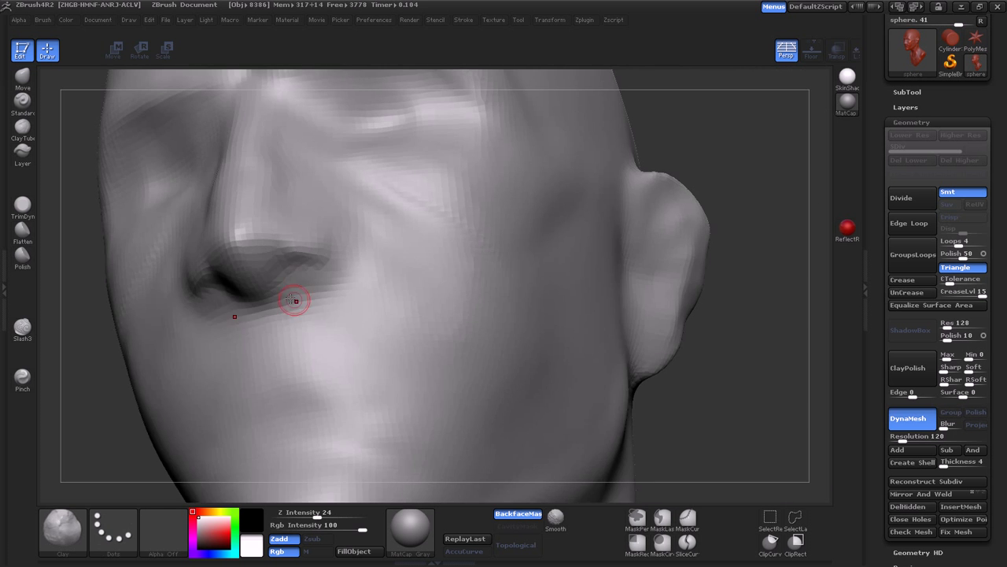
key("b")
mouse_move(307, 259)
left_mouse_down()
mouse_move(339, 237)
mouse_move(267, 302)
mouse_move(326, 265)
left_mouse_up()
key("d")
key("s")
Step: Refine the nose and nostril area with a resized Move brush
key("b")
key("m")
key("v")
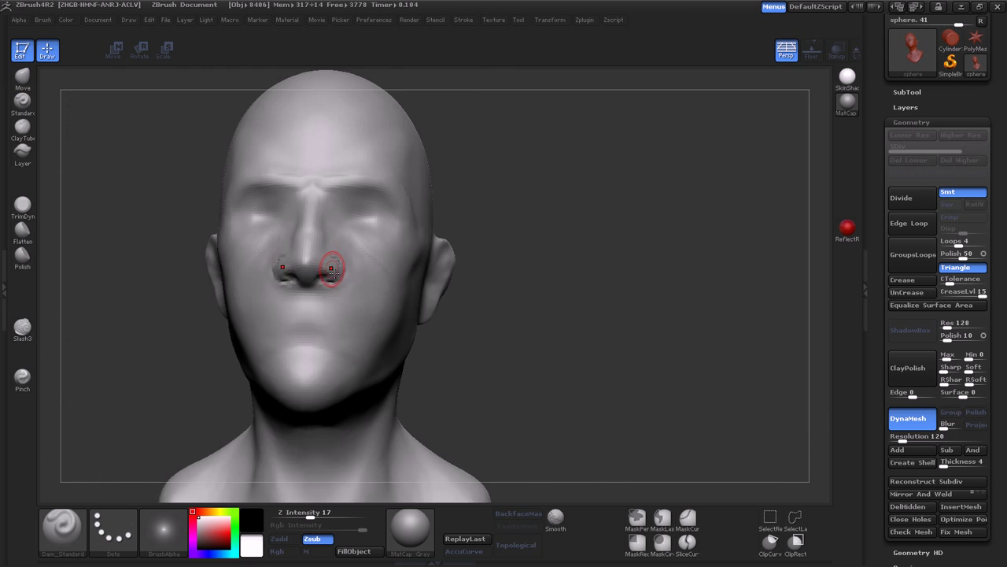
key("s")
mouse_move(254, 236)
left_mouse_down()
mouse_move(400, 198)
mouse_move(272, 266)
left_mouse_up()
mouse_move(445, 225)
left_mouse_down()
mouse_move(332, 213)
mouse_move(299, 279)
mouse_move(337, 225)
mouse_move(333, 234)
left_mouse_up()
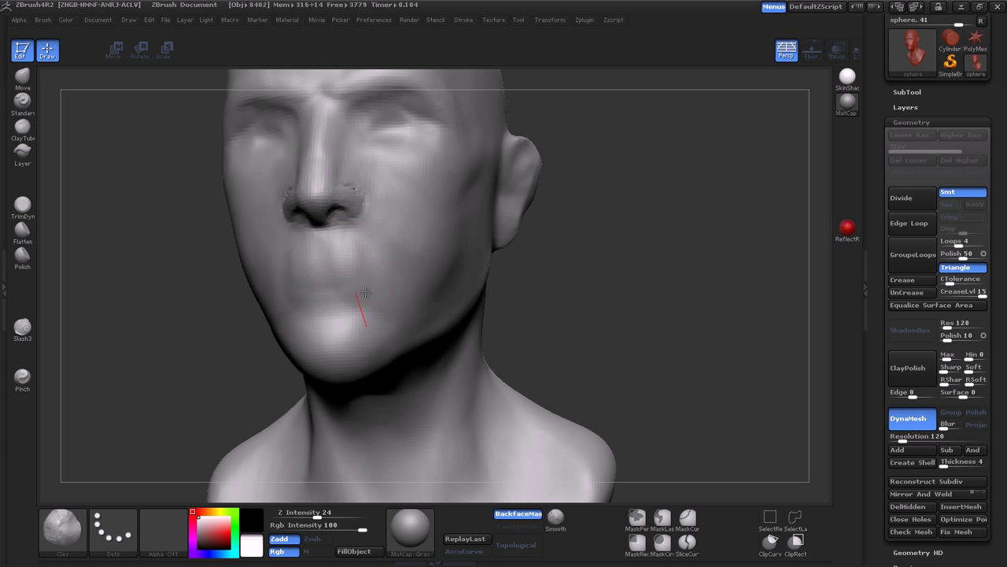
left_click_drag(365, 292, 335, 293)
mouse_move(373, 227)
left_mouse_down()
mouse_move(344, 173)
mouse_move(338, 202)
mouse_move(301, 234)
left_mouse_up()
Step: Reshape the nostril wings from the front and side with the Move brush
key("b")
key("m")
key("v")
key("s")
mouse_move(410, 206)
left_mouse_down()
mouse_move(281, 212)
mouse_move(275, 259)
mouse_move(261, 240)
left_mouse_up()
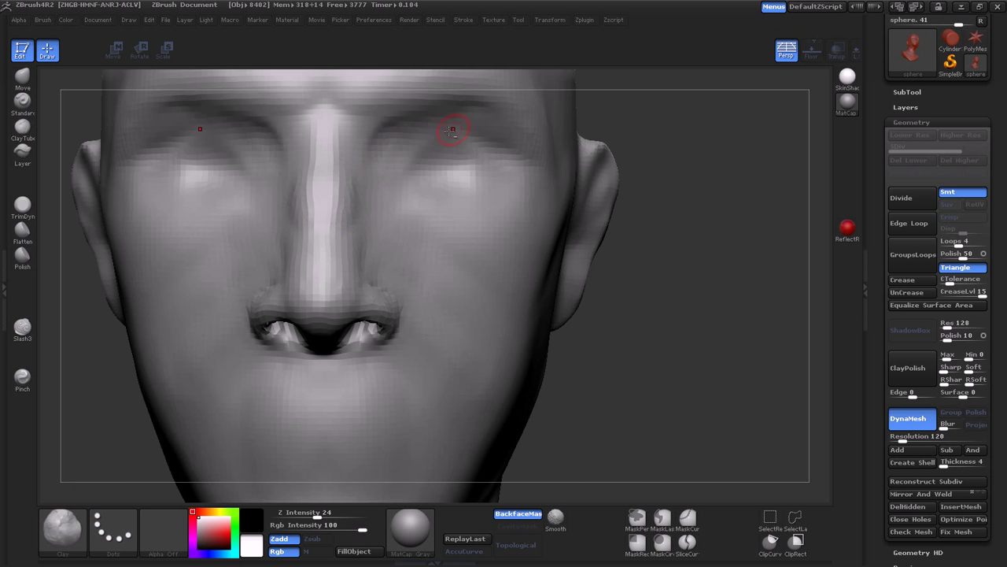
left_click_drag(452, 129, 438, 313)
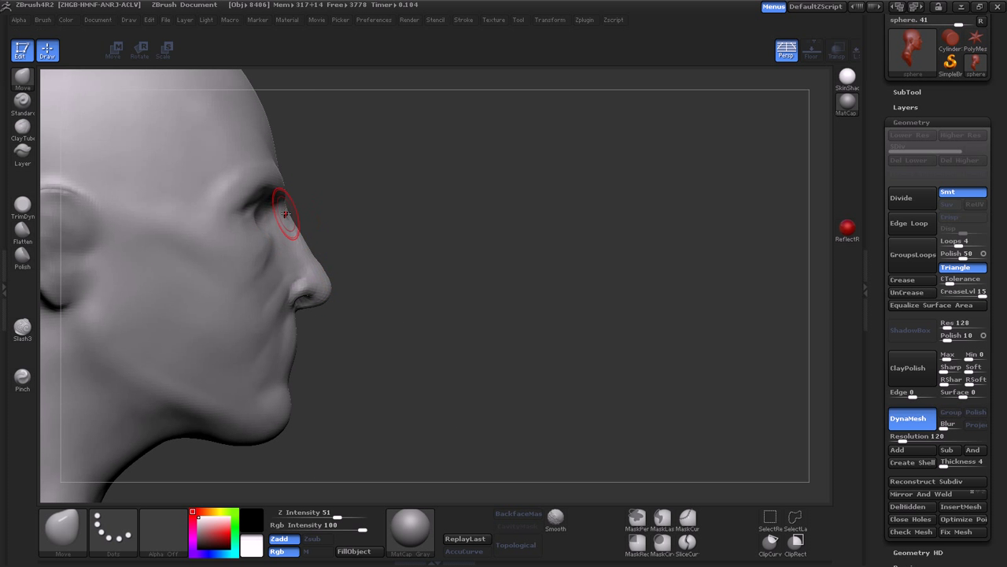
key("s")
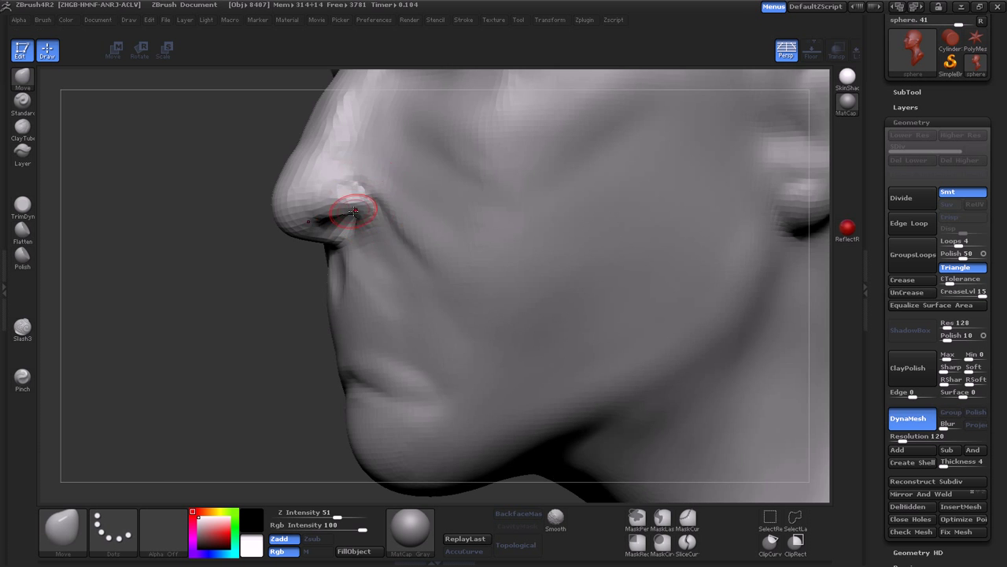
left_click_drag(337, 176, 347, 362)
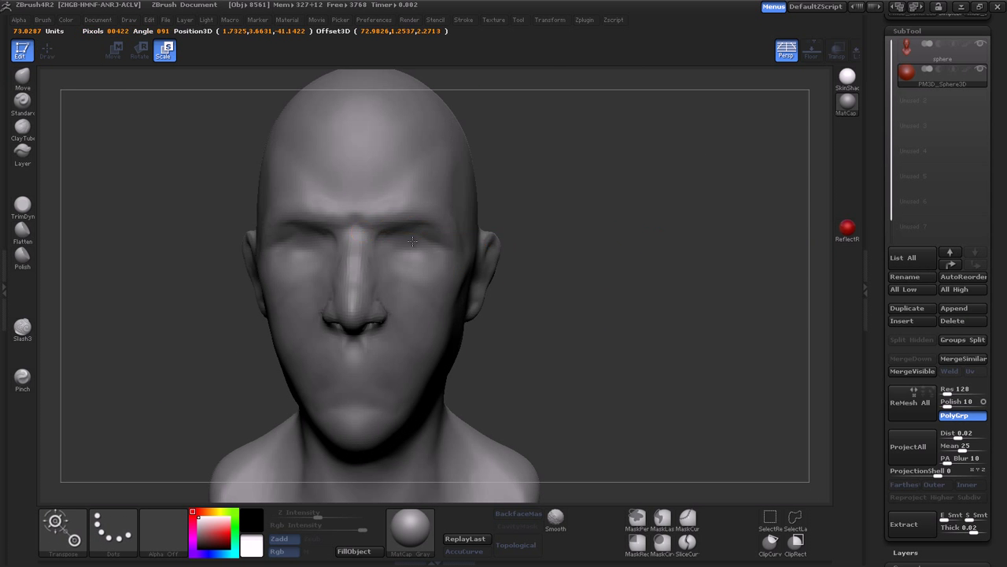
Step: Move the sphere subtool into the left eye socket and scale it down to fit as an eyeball
left_click_drag(489, 230, 441, 236)
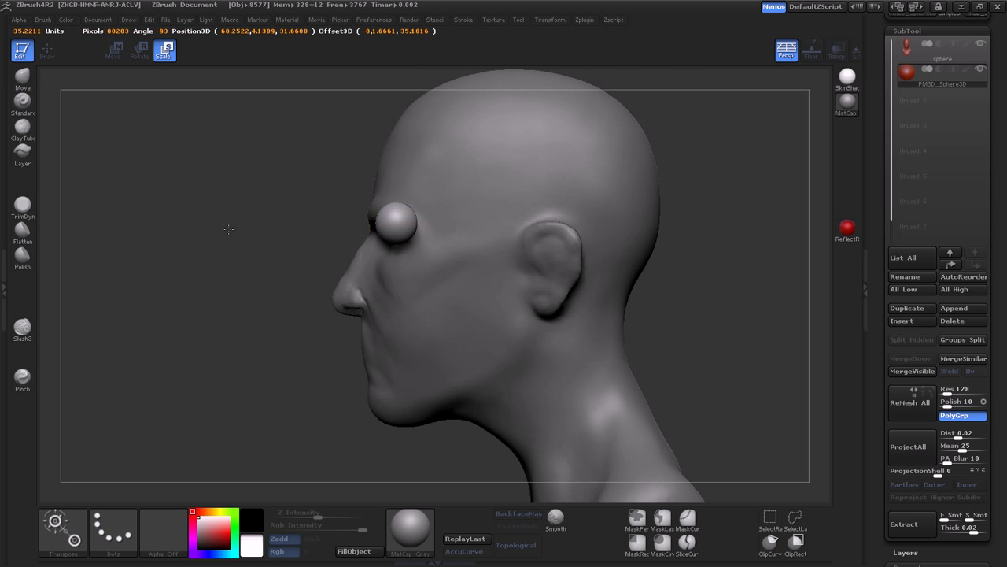
key("w")
mouse_move(551, 354)
left_mouse_down()
mouse_move(630, 358)
mouse_move(551, 354)
mouse_move(629, 315)
left_mouse_up()
key("q")
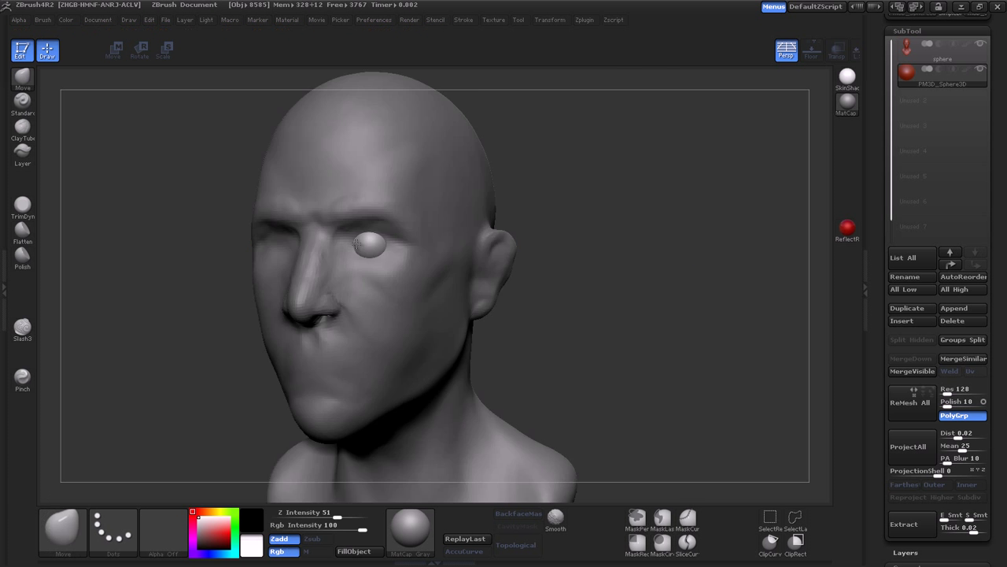
left_click(387, 236, "alt")
key("b")
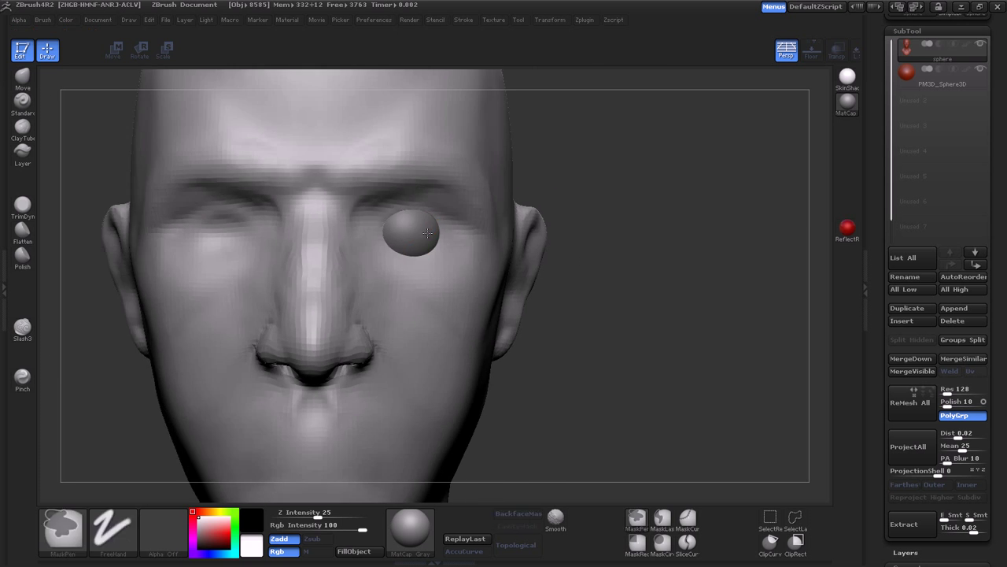
key("e")
left_click_drag(419, 237, 637, 230)
left_click_drag(530, 233, 457, 112)
Step: Build up the eyelid rims around the eyeball with a size 35 clay brush
key("q")
key("s")
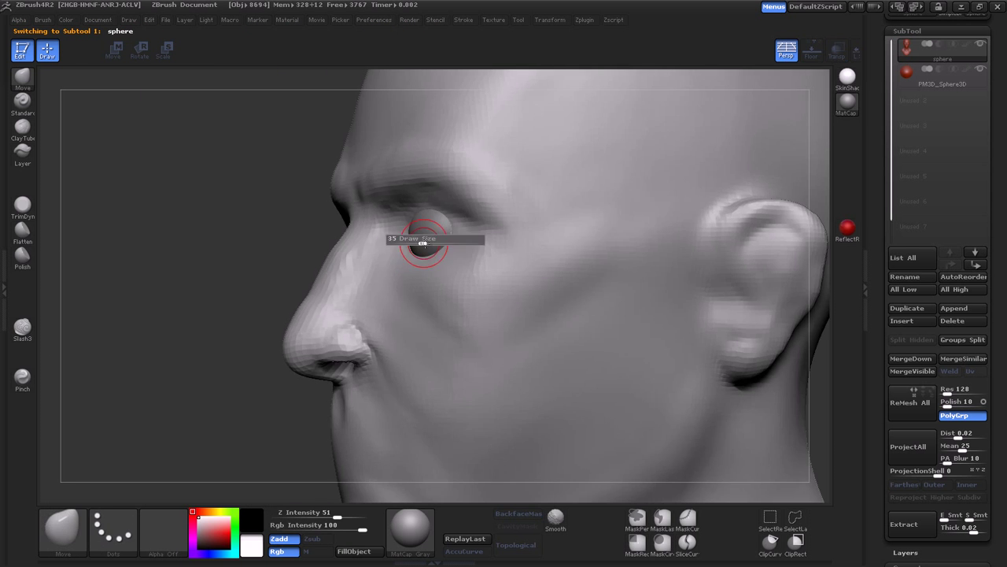
key("s")
mouse_move(418, 234)
left_mouse_down()
mouse_move(488, 226)
mouse_move(371, 267)
left_mouse_up()
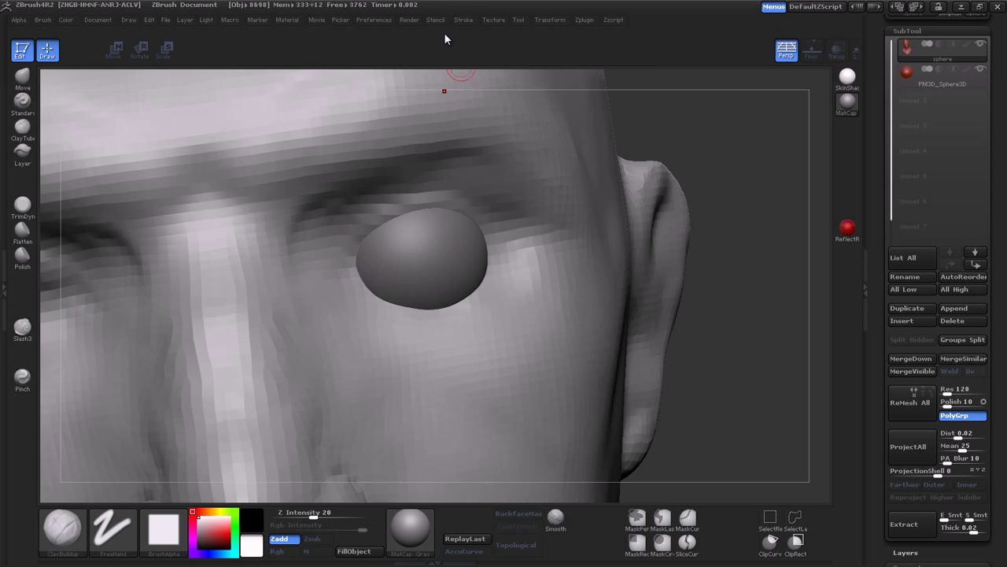
left_click_drag(468, 224, 433, 304)
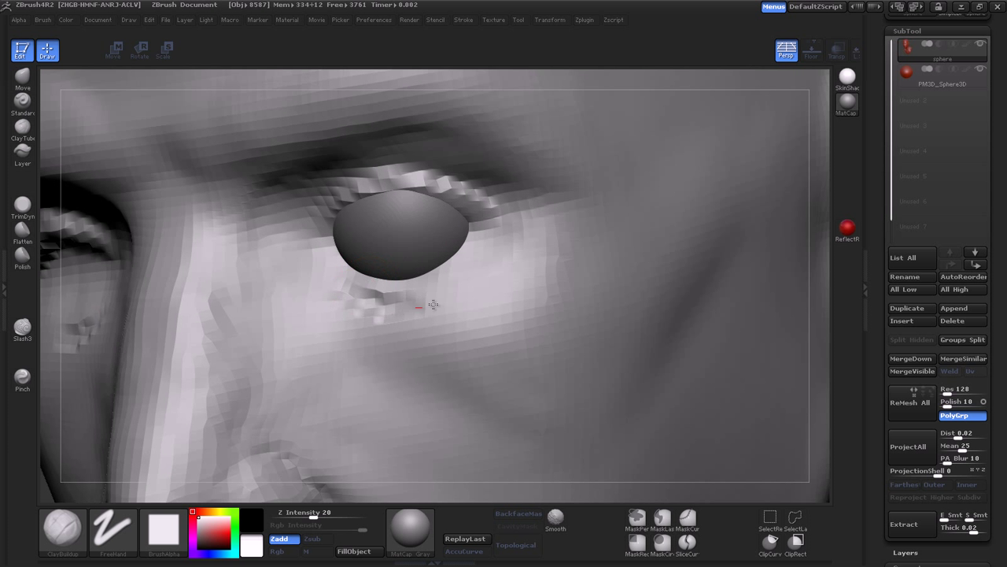
left_click_drag(470, 238, 315, 231)
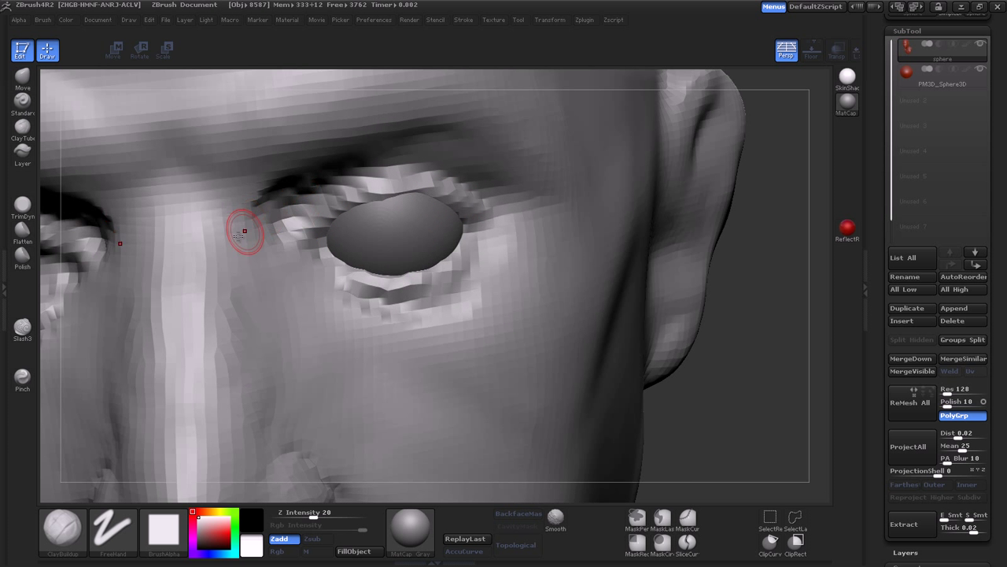
mouse_move(235, 175)
left_mouse_down()
mouse_move(292, 198)
mouse_move(343, 326)
mouse_move(328, 286)
mouse_move(322, 345)
left_mouse_up()
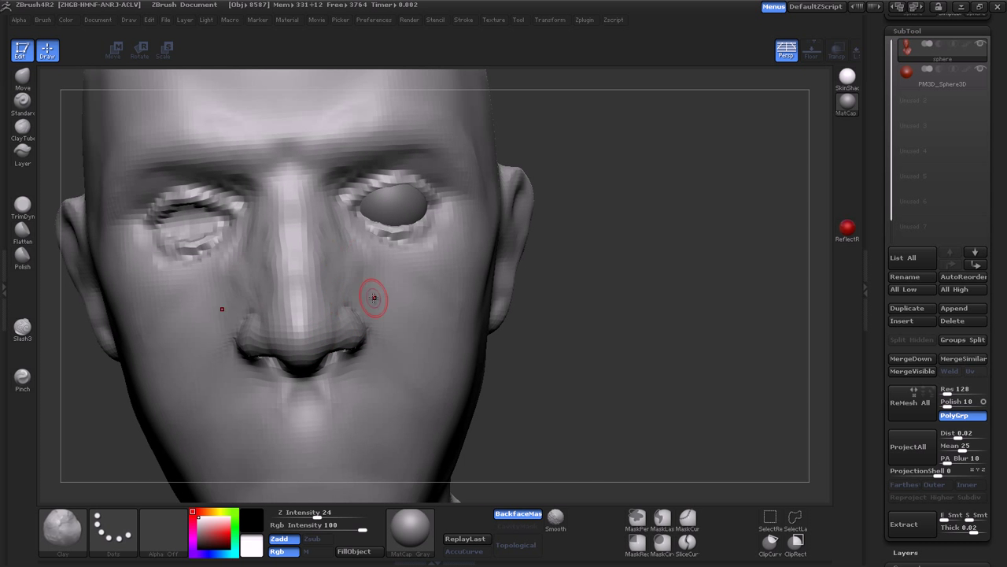
mouse_move(371, 309)
left_mouse_down()
mouse_move(572, 281)
mouse_move(465, 206)
mouse_move(540, 218)
left_mouse_up()
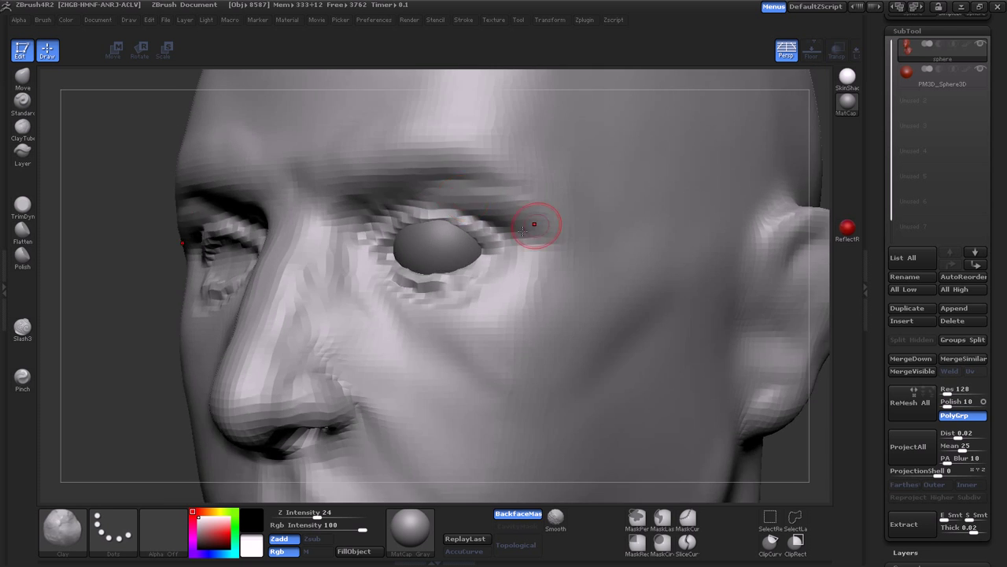
Step: Select the eye sphere and check both eyeballs and eyelid rims from the side
left_click(472, 240, "alt")
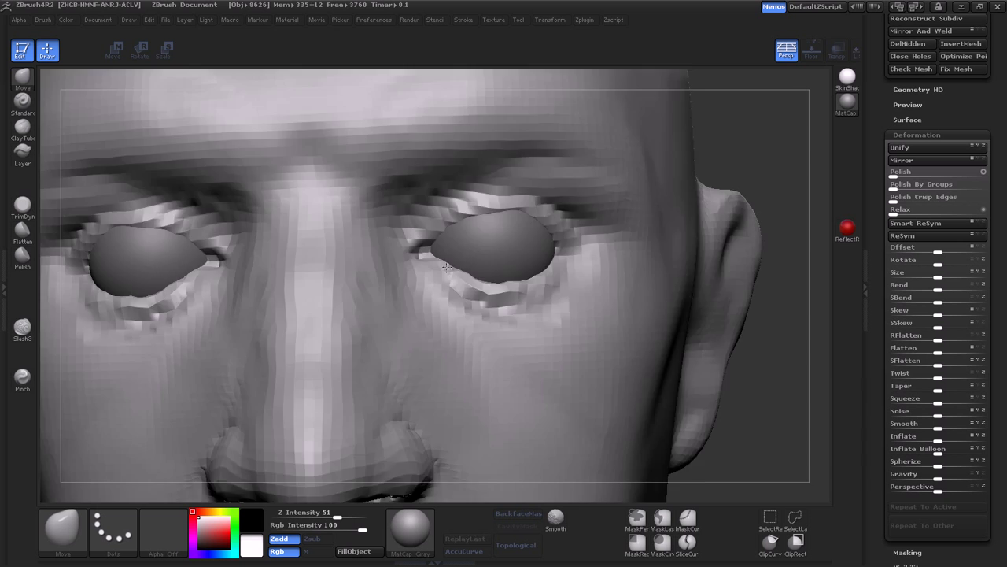
mouse_move(446, 268)
left_mouse_down()
mouse_move(439, 307)
mouse_move(492, 254)
mouse_move(471, 226)
left_mouse_up()
key("s")
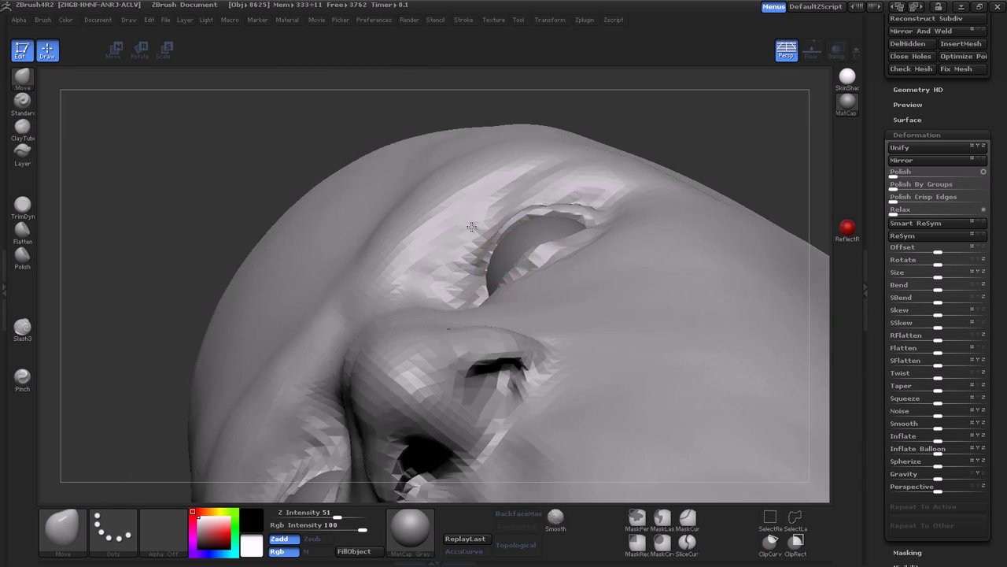
mouse_move(578, 207)
left_mouse_down()
mouse_move(503, 288)
mouse_move(527, 264)
left_mouse_up()
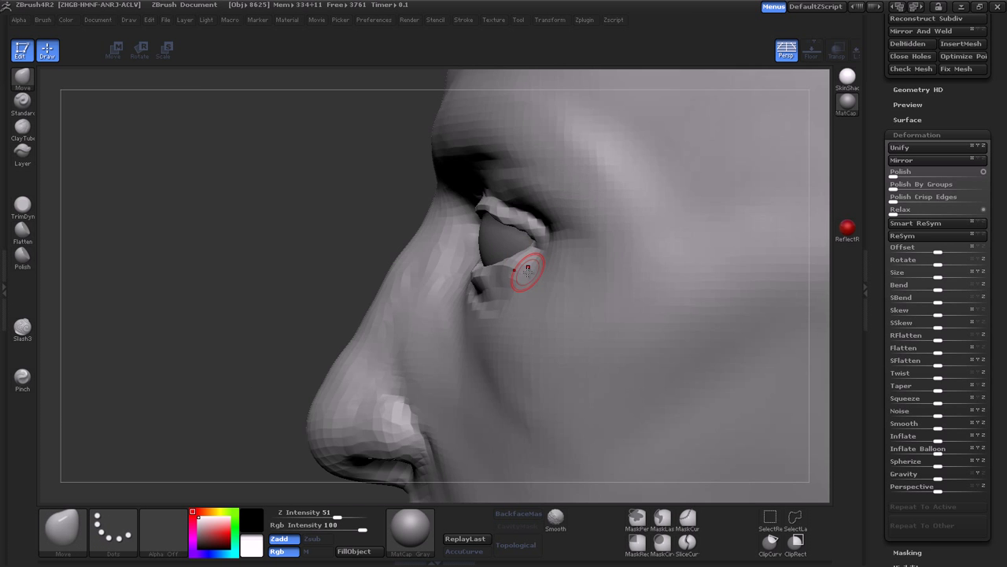
mouse_move(466, 237)
left_mouse_down()
mouse_move(522, 270)
mouse_move(153, 294)
mouse_move(214, 263)
mouse_move(296, 278)
left_mouse_up()
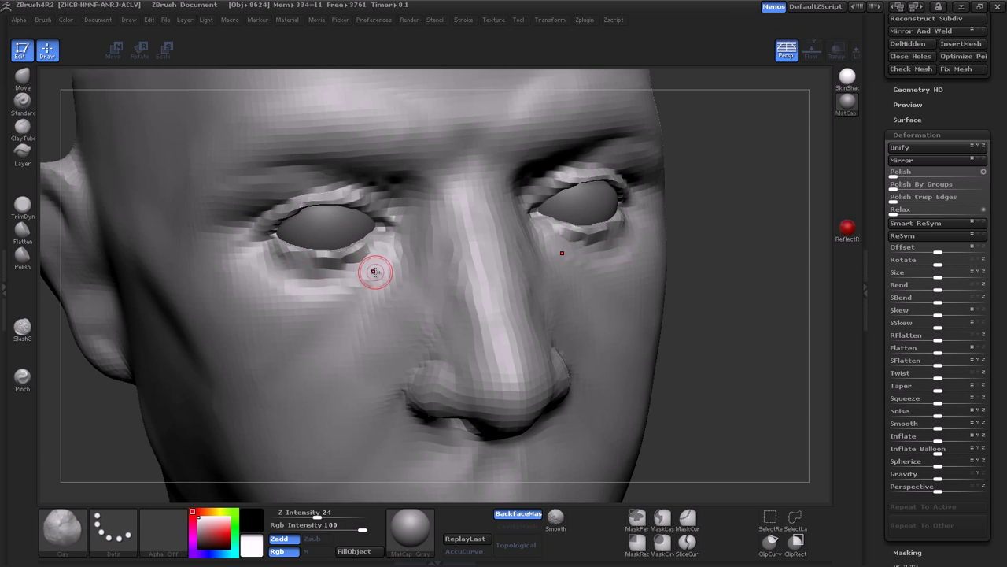
Step: Smooth the skin around the eyes from a three-quarter view
left_click_drag(375, 272, 397, 258)
left_click_drag(253, 357, 307, 281)
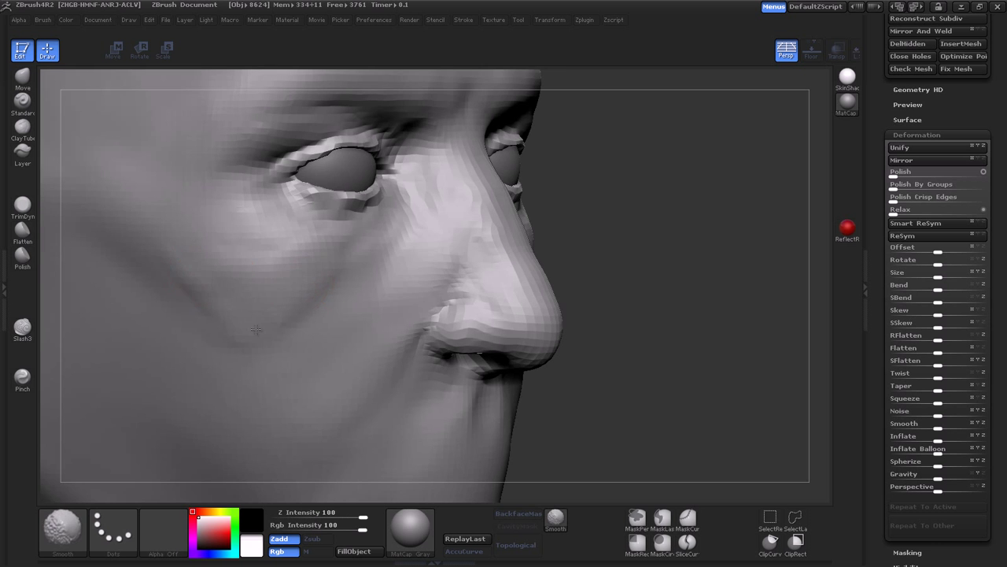
mouse_move(256, 329)
left_mouse_down()
mouse_move(144, 415)
mouse_move(401, 291)
mouse_move(324, 317)
left_mouse_up()
Step: Pull the nose tip into shape with the Move brush from a front view
key("b")
key("c")
key("l")
mouse_move(354, 280)
left_mouse_down()
mouse_move(335, 227)
mouse_move(410, 230)
mouse_move(335, 201)
left_mouse_up()
key("s")
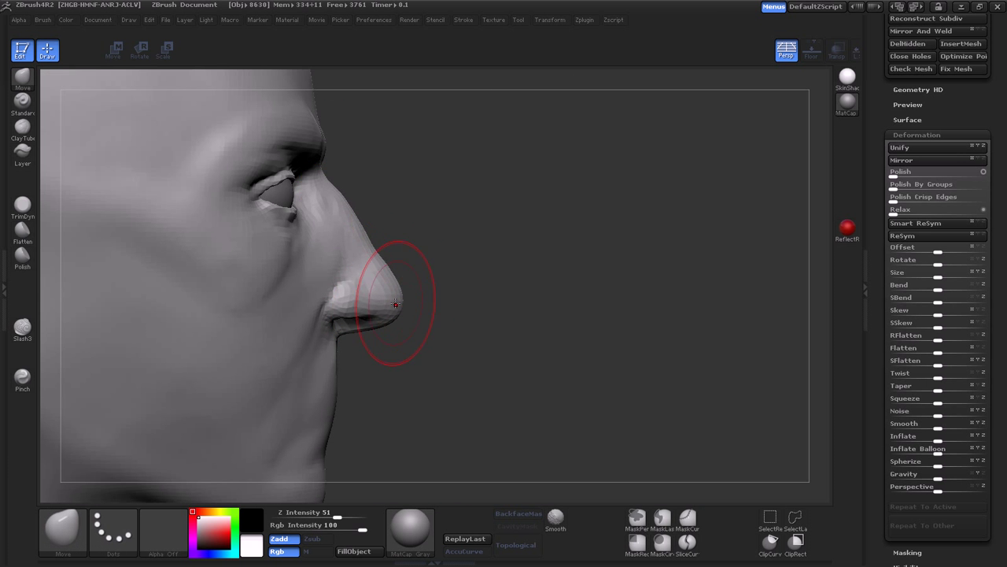
left_click_drag(333, 286, 387, 288)
Step: Carve a groove inside the ear with Dam_Standard (B-D-S)
key("b")
key("c")
key("l")
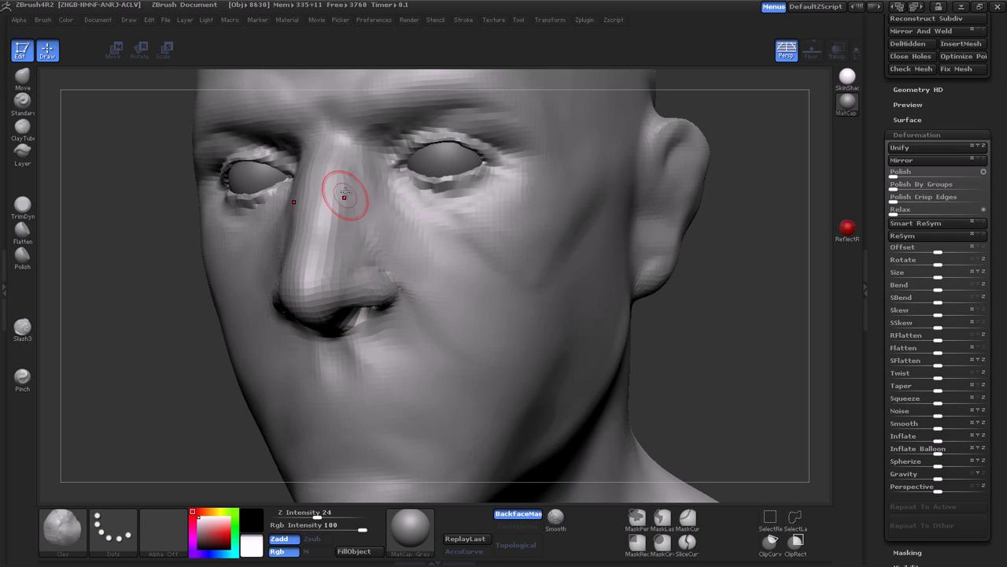
left_click_drag(344, 196, 388, 251)
key("b")
key("d")
key("s")
mouse_move(431, 279)
left_mouse_down()
mouse_move(337, 495)
mouse_move(380, 242)
left_mouse_up()
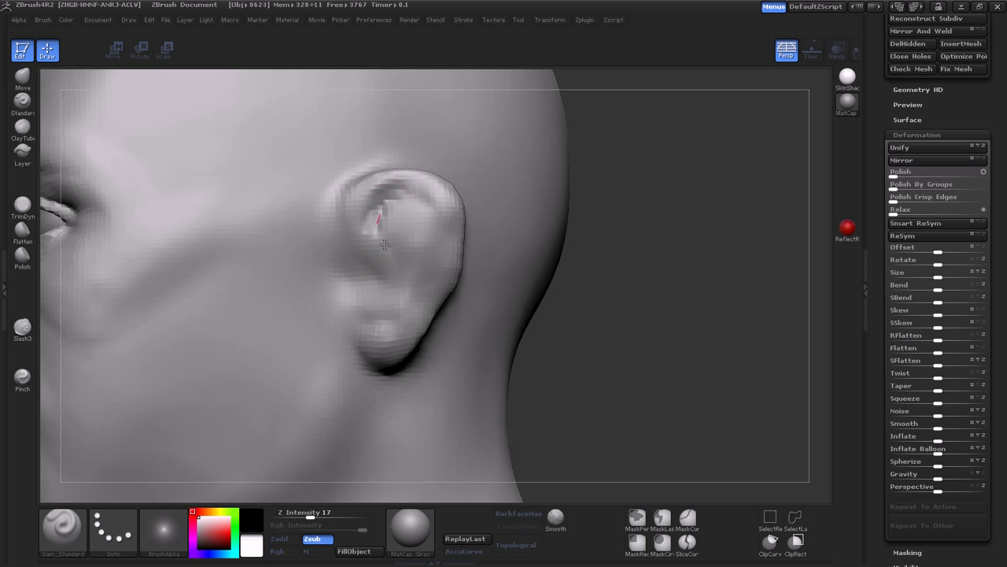
Step: Mask the head and shift the eye's position in its socket
key("b")
key("c")
key("l")
mouse_move(630, 276)
left_mouse_down()
mouse_move(210, 246)
mouse_move(281, 292)
mouse_move(360, 321)
mouse_move(356, 268)
left_mouse_up()
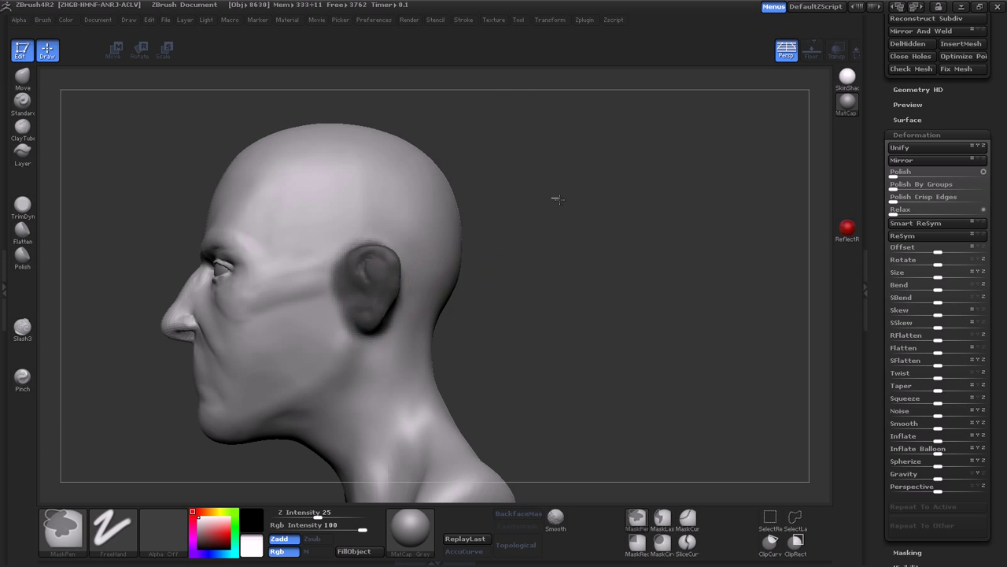
key("ctrl+a")
key("w")
left_click_drag(556, 199, 401, 287)
Step: Clear the mask and add a clay ridge along the cheek
key("ctrl+shift+a")
key("b")
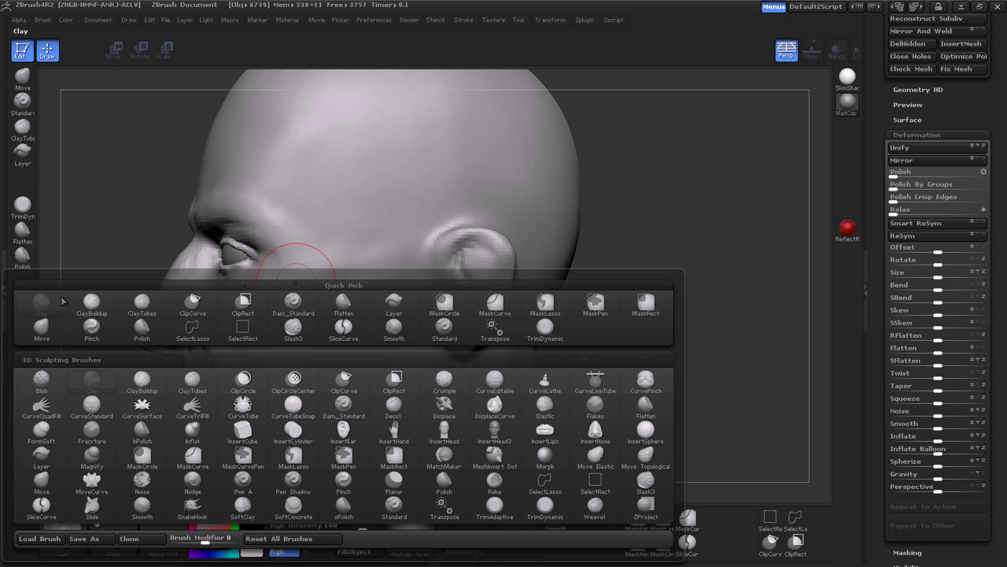
key("c")
key("l")
left_click_drag(333, 239, 377, 283)
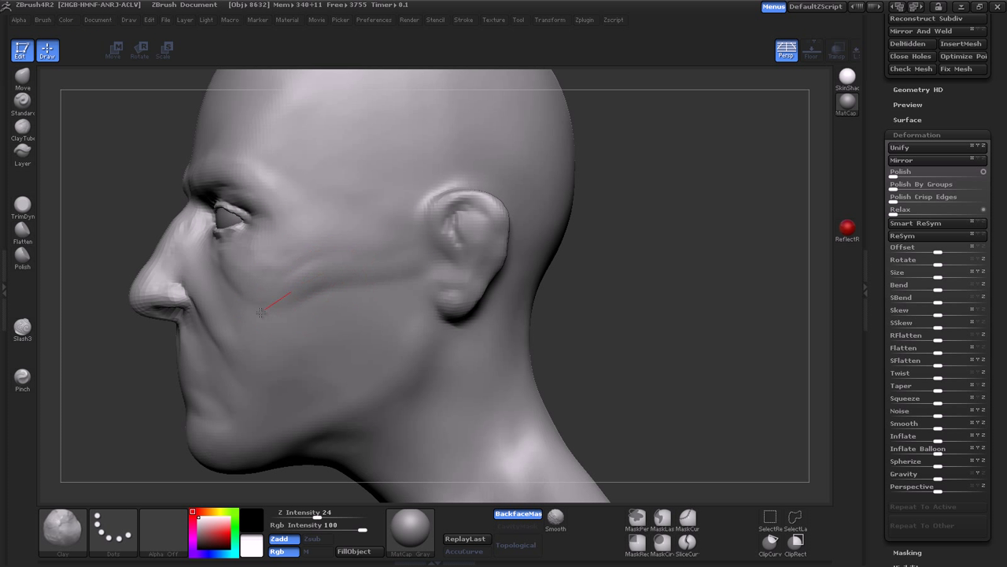
Step: Build and pull the ear's inner rim with ClayBuildup and Move
left_click_drag(449, 275, 451, 265, "ctrl")
key("b")
key("c")
key("b")
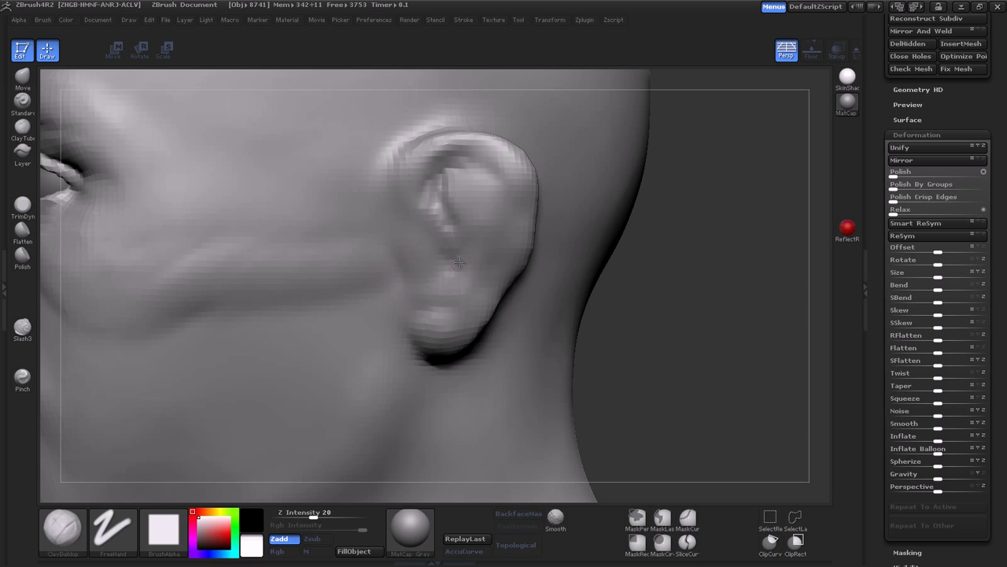
key("b")
key("m")
key("v")
left_click_drag(416, 326, 383, 354)
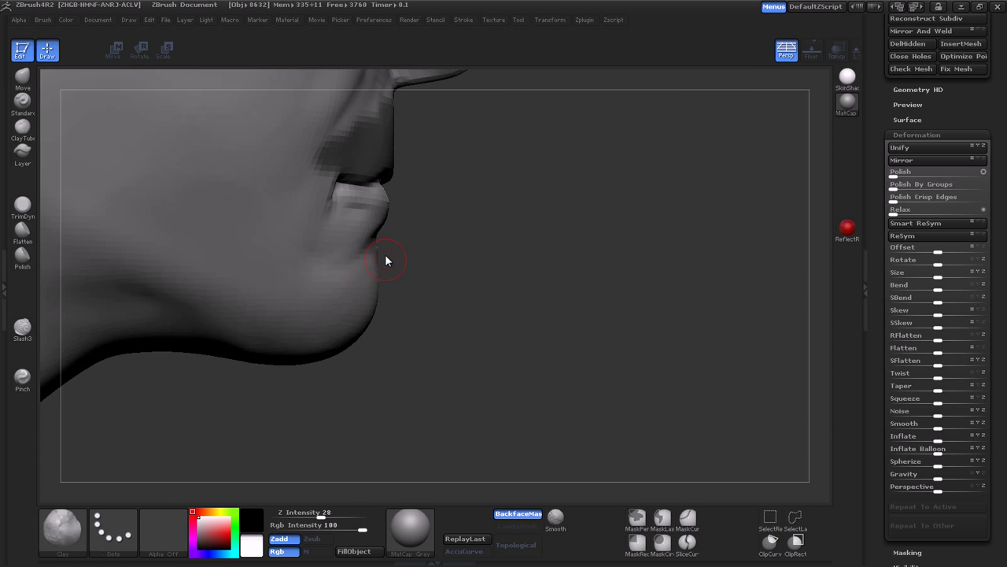
Step: Select the Move brush (B-M-V) and frame the chin, jaw and neck
key("b")
key("m")
key("v")
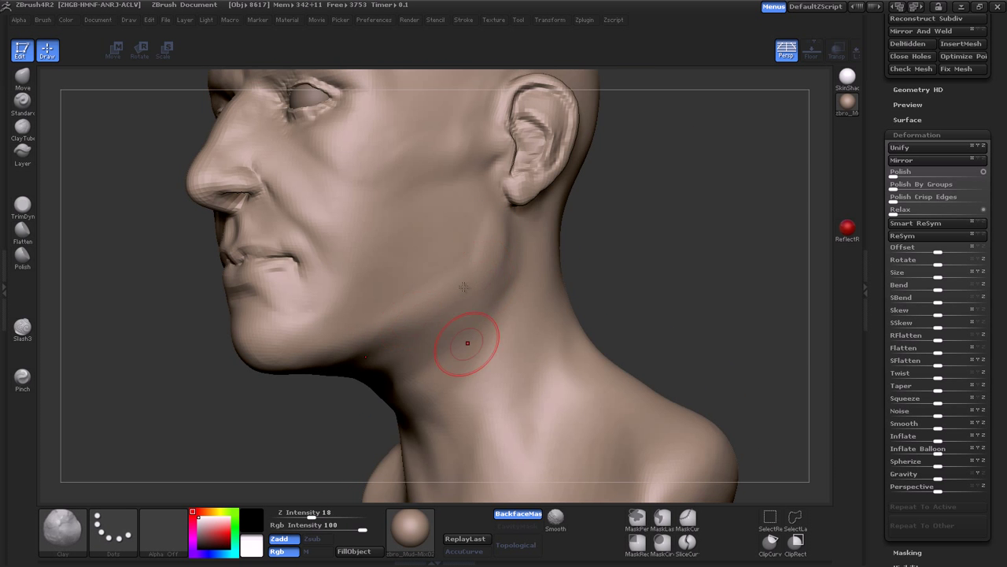
mouse_move(464, 286)
left_mouse_down()
mouse_move(397, 179)
mouse_move(412, 196)
mouse_move(389, 211)
mouse_move(382, 201)
mouse_move(387, 214)
mouse_move(313, 197)
left_mouse_up()
mouse_move(441, 293)
left_mouse_down()
mouse_move(524, 348)
mouse_move(550, 204)
mouse_move(441, 259)
mouse_move(415, 315)
mouse_move(506, 459)
left_mouse_up()
Step: Paint a mask on the jaw and neck with MaskPen and pick Move
key("b")
key("m")
key("v")
key("ctrl")
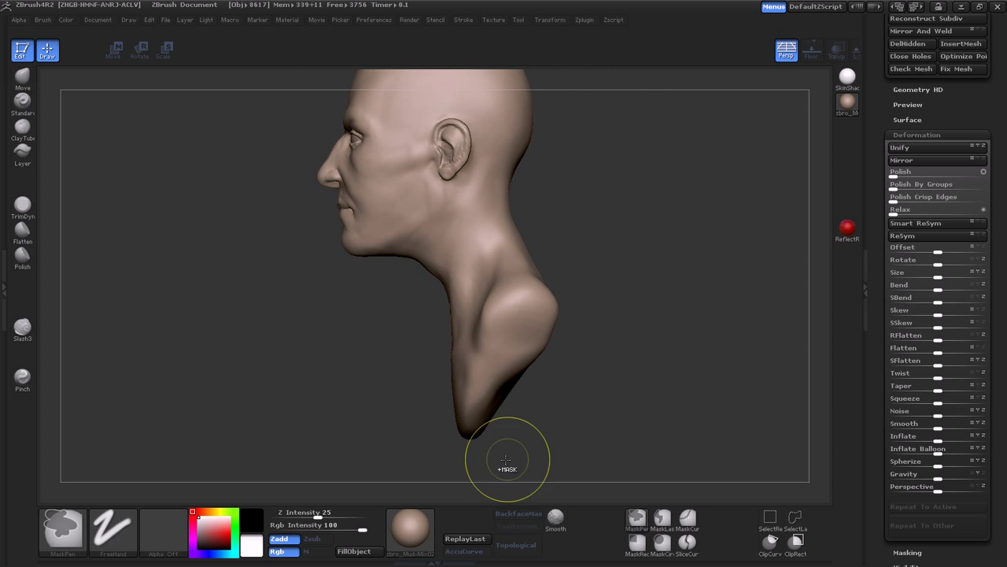
left_click_drag(470, 259, 559, 223)
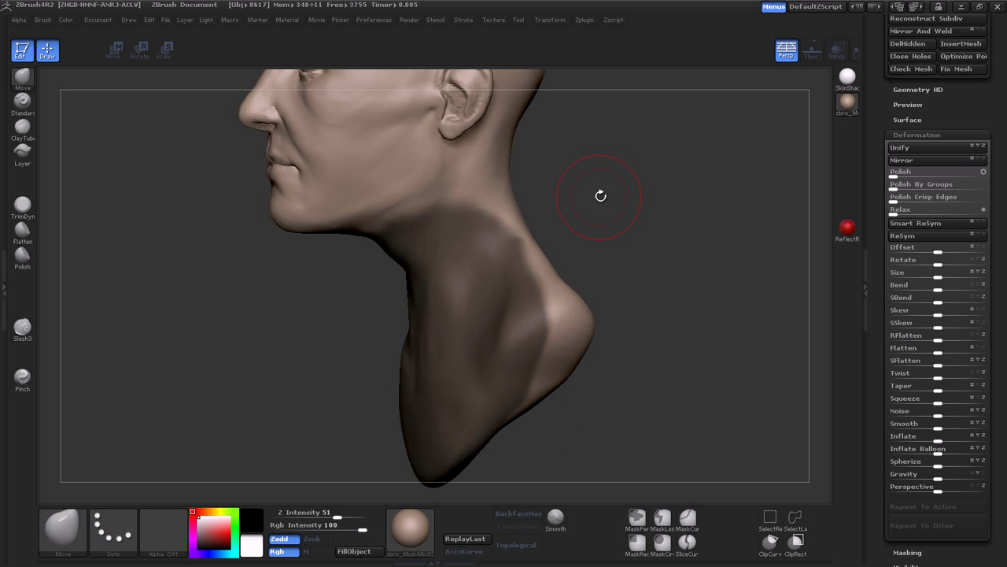
key("b")
key("m")
key("v")
Step: Reshape the neck's profile with Move, working from close side views
left_click_drag(600, 195, 527, 290)
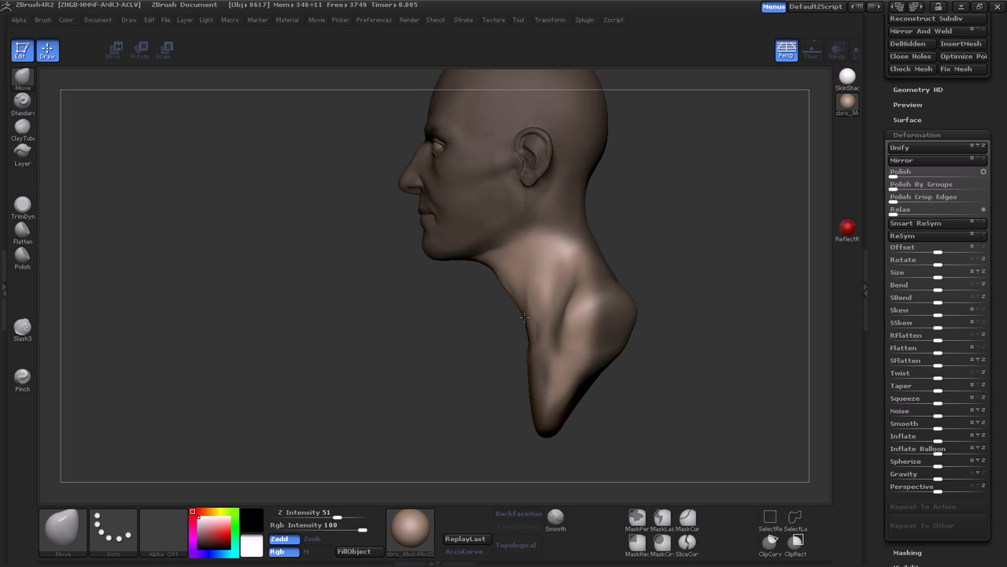
left_click_drag(593, 341, 551, 218, "alt")
key("q")
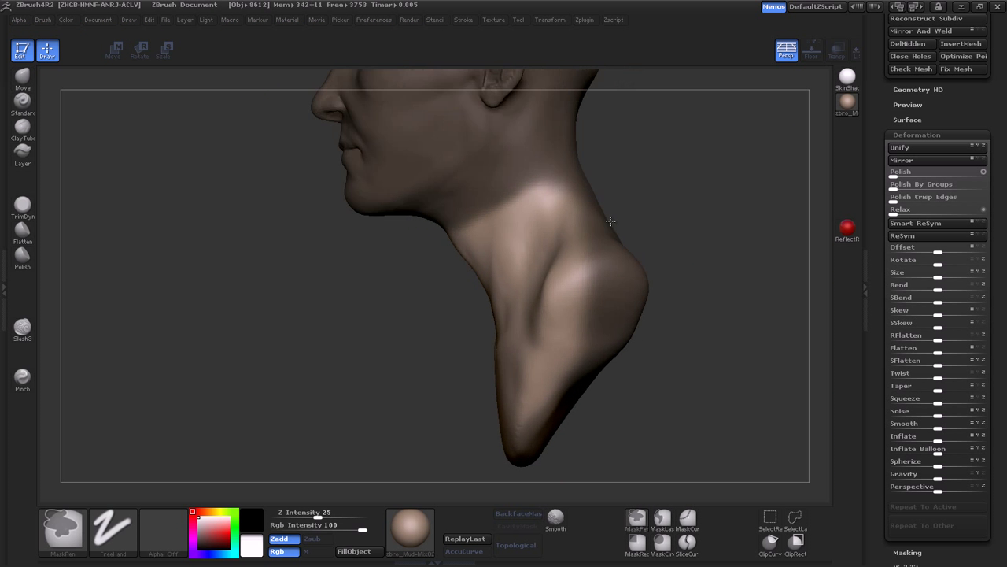
key("q")
left_click_drag(445, 292, 460, 244, "alt")
key("f")
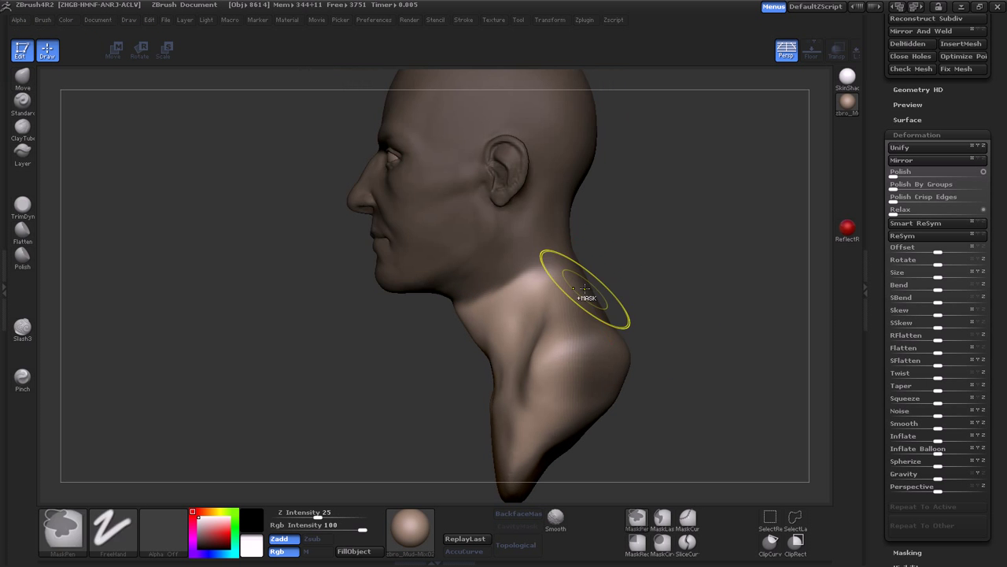
mouse_move(378, 260)
left_mouse_down()
mouse_move(391, 315)
mouse_move(352, 210)
left_mouse_up()
Step: Refine the lips and chin with a resized Clay brush
key("b")
key("c")
key("l")
key("s")
mouse_move(310, 140)
left_mouse_down()
mouse_move(382, 250)
mouse_move(294, 277)
mouse_move(315, 289)
mouse_move(372, 218)
mouse_move(271, 197)
mouse_move(259, 254)
mouse_move(276, 227)
mouse_move(272, 191)
left_mouse_up()
key("b")
key("m")
key("v")
Step: Subdivide the bust with Ctrl+D and view the face from below
key("ctrl+d")
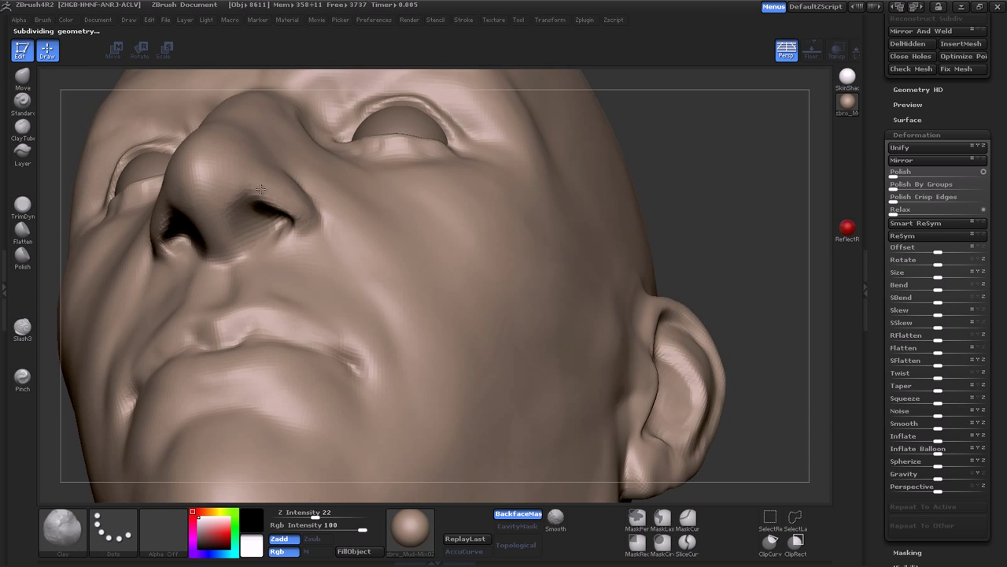
left_click_drag(287, 238, 270, 214)
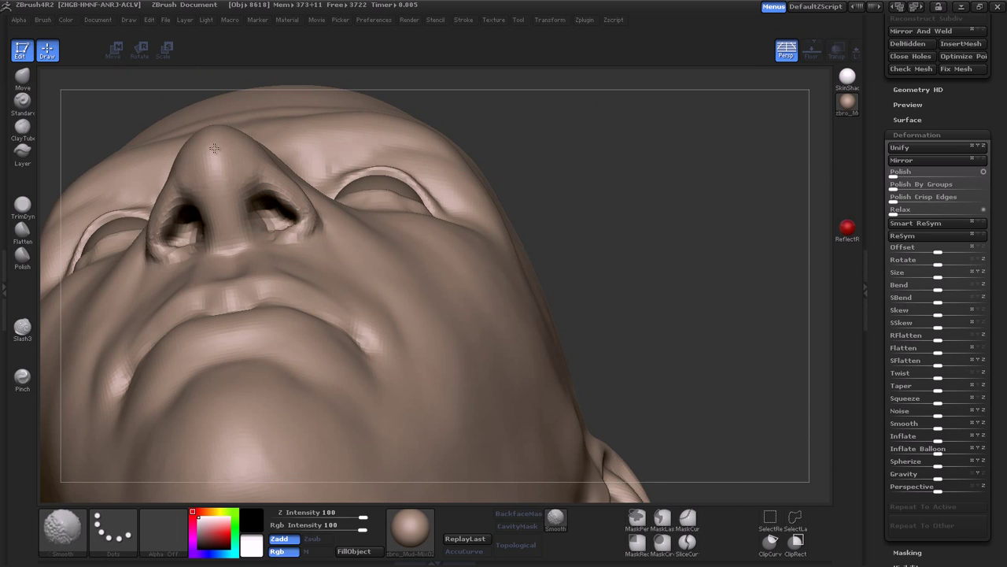
left_click_drag(214, 148, 269, 269)
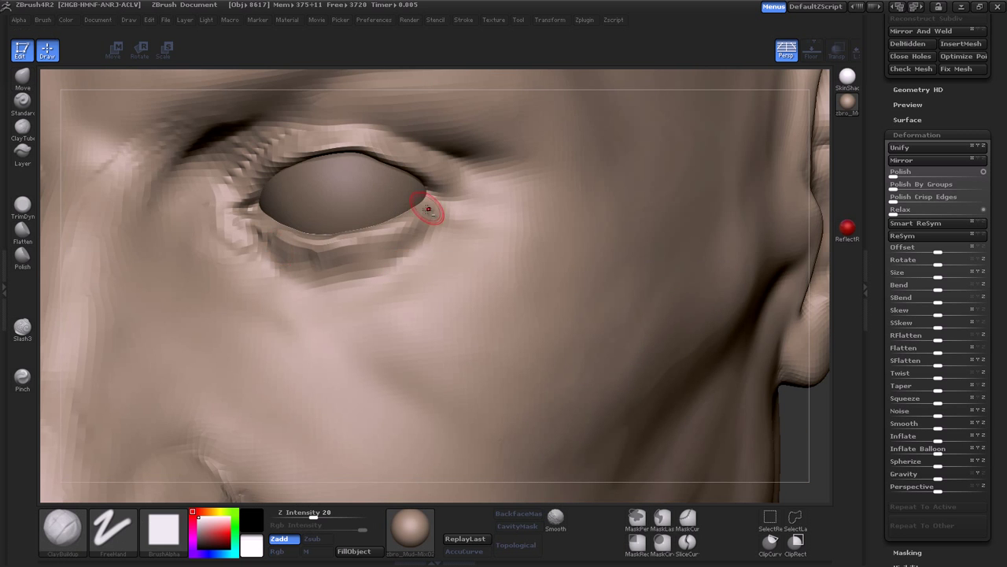
Step: Pick ClayBuildup and adjust its size to build up the eyelids
key("s")
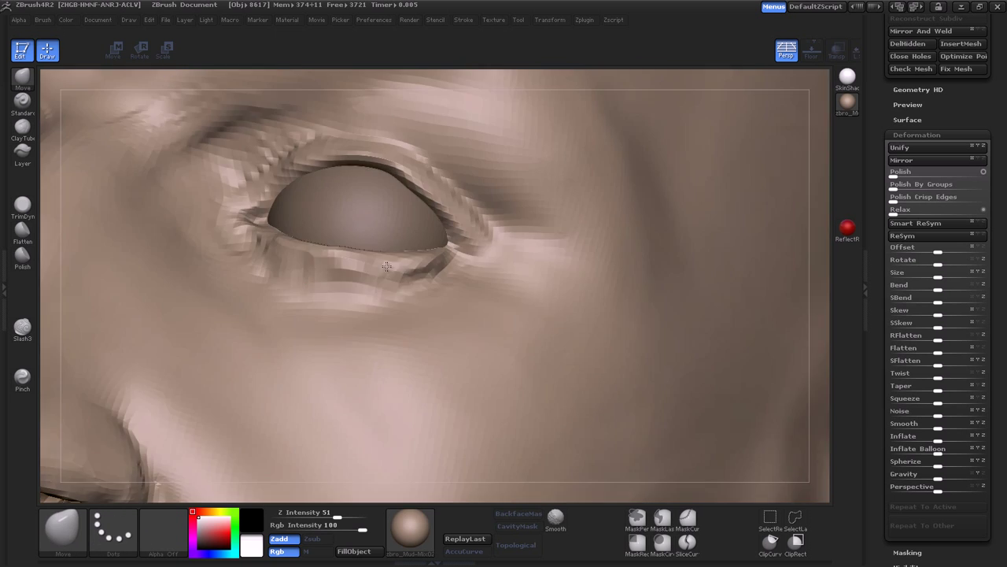
key("b")
left_click(337, 299)
key("s")
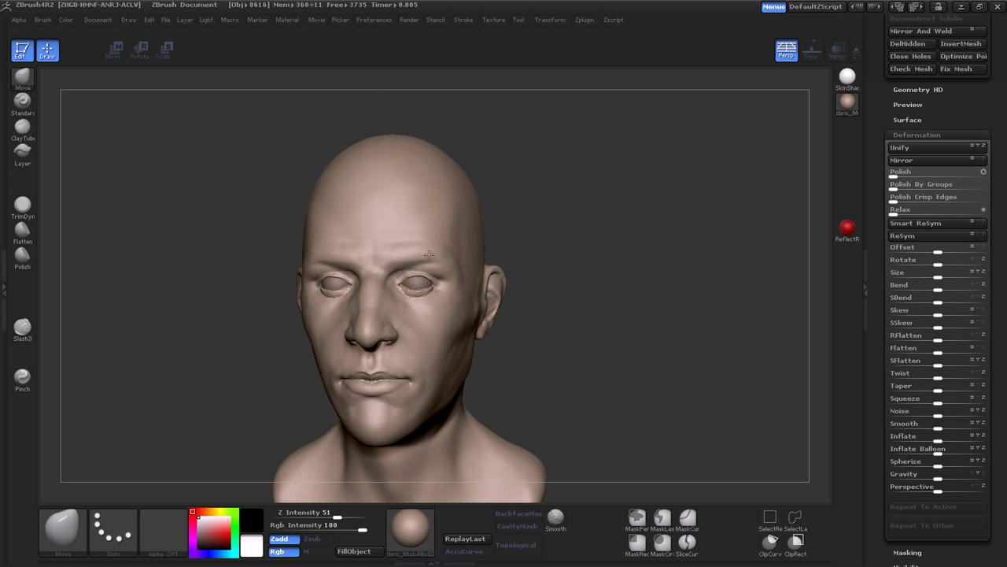
Step: Resize the brush and sculpt the back of the skull and side of the neck
key("s")
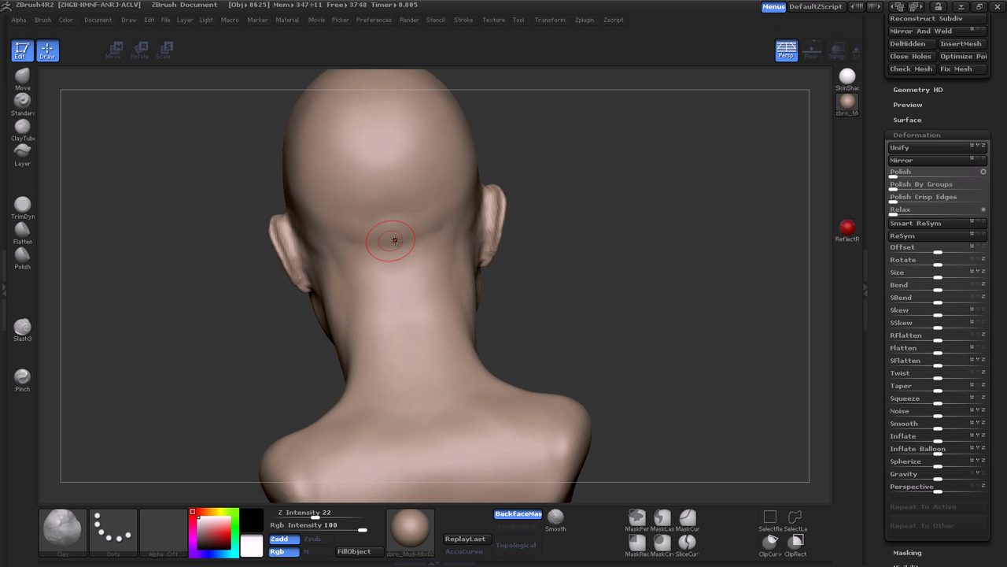
left_click_drag(415, 213, 439, 295)
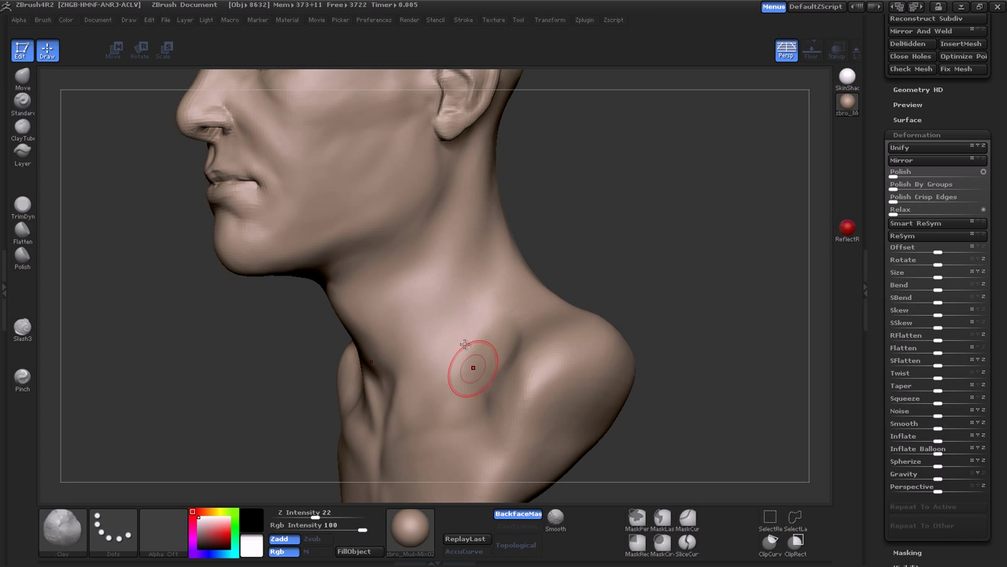
mouse_move(406, 401)
left_mouse_down()
mouse_move(550, 270)
mouse_move(540, 329)
mouse_move(574, 276)
mouse_move(505, 271)
left_mouse_up()
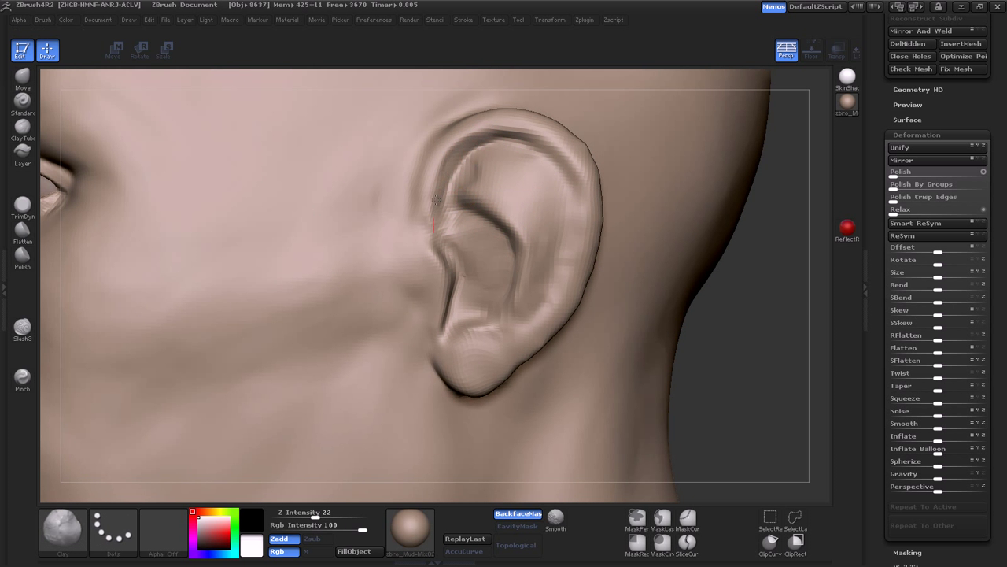
Step: Smooth the ear's inner bowl and its front edge from lobe to tragus
left_click_drag(490, 254, 442, 266, "shift")
left_click_drag(430, 343, 434, 226, "shift")
mouse_move(463, 262)
left_mouse_down()
mouse_move(473, 316)
mouse_move(422, 151)
mouse_move(499, 247)
mouse_move(438, 281)
left_mouse_up()
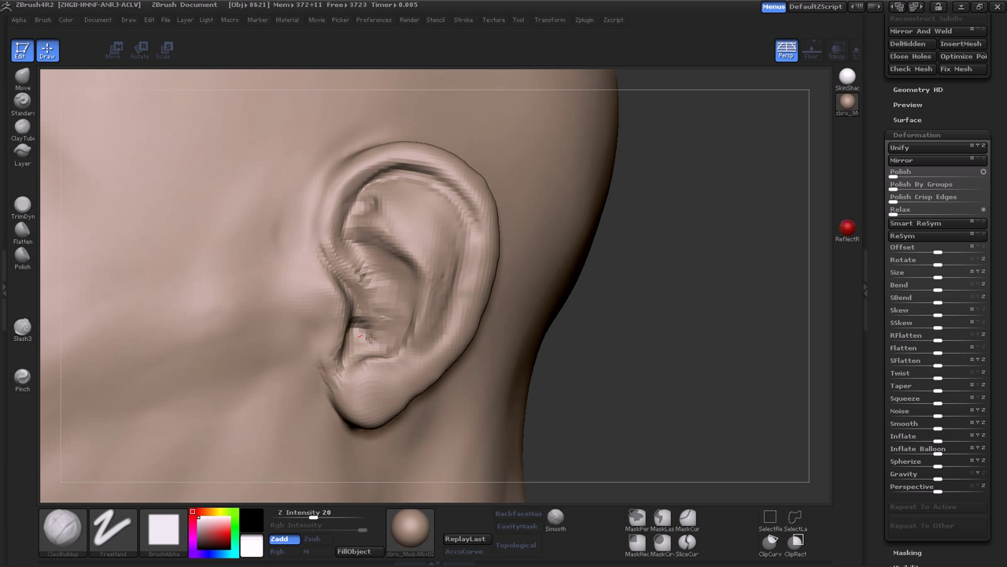
left_click_drag(364, 395, 386, 343)
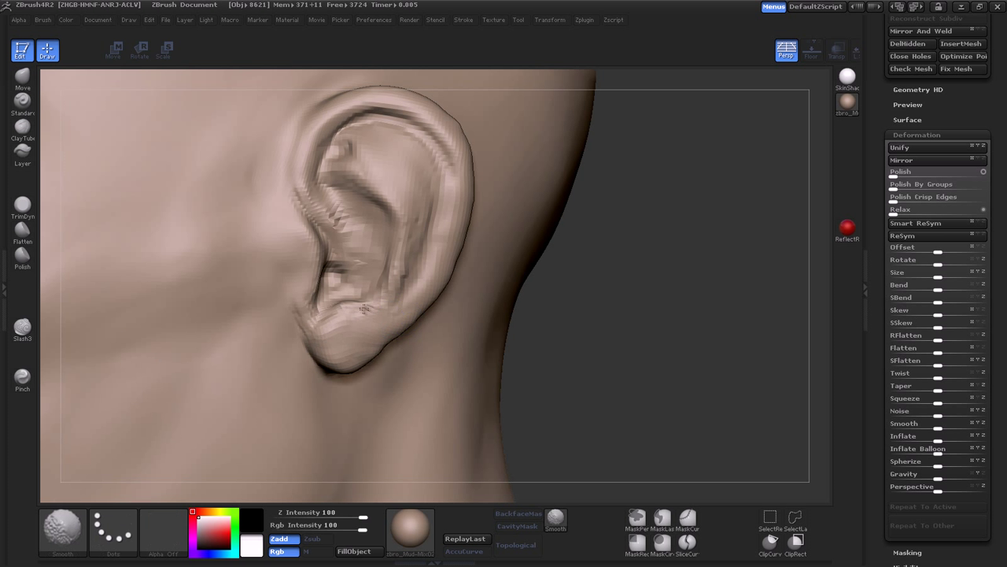
left_click_drag(364, 308, 366, 274, "shift")
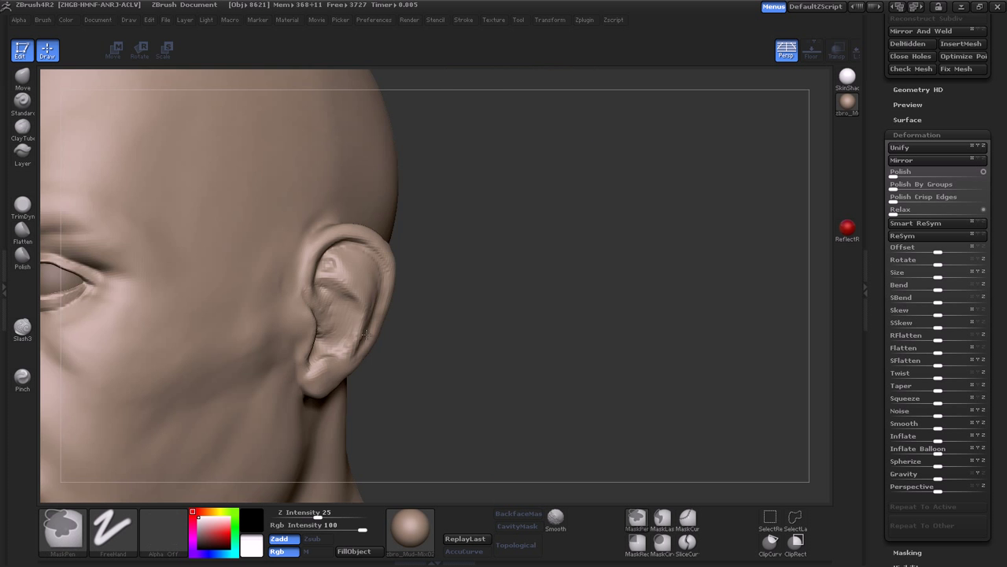
left_click_drag(347, 379, 380, 221, "alt")
Step: Build up the throat notch, lip corners and nostrils from front, side and close views
key("f")
left_click_drag(401, 329, 366, 400)
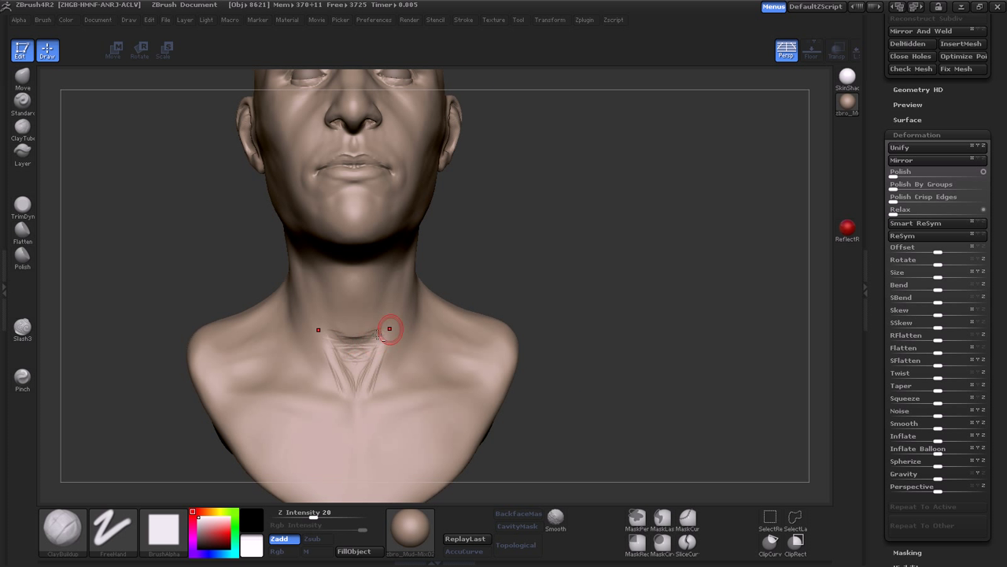
mouse_move(368, 327)
left_mouse_down()
mouse_move(350, 386)
mouse_move(312, 354)
mouse_move(339, 327)
mouse_move(338, 349)
mouse_move(339, 218)
left_mouse_up()
left_click_drag(400, 326, 413, 255)
mouse_move(316, 240)
left_mouse_down()
mouse_move(416, 308)
mouse_move(265, 270)
mouse_move(195, 279)
mouse_move(198, 210)
mouse_move(254, 232)
mouse_move(293, 232)
left_mouse_up()
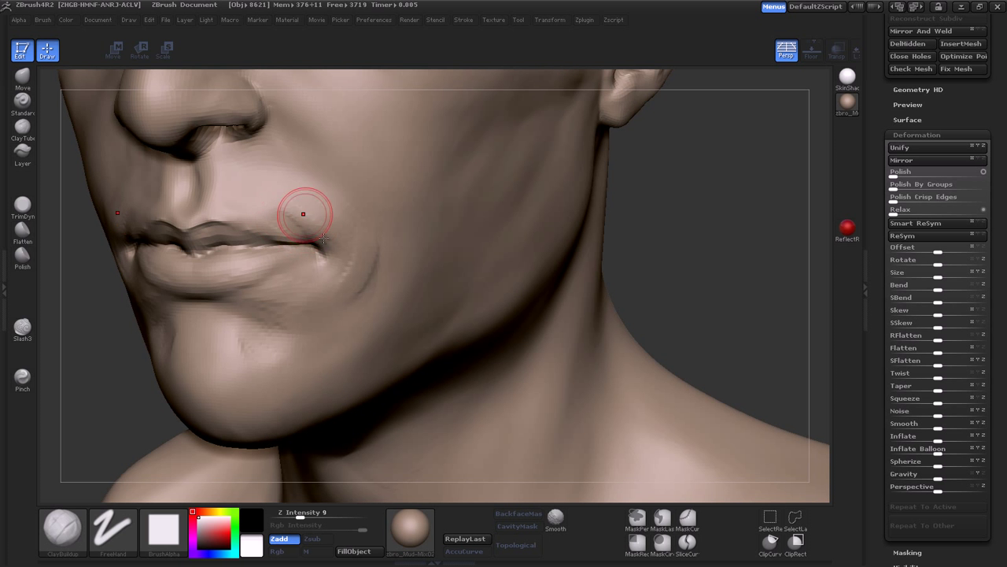
left_click_drag(251, 371, 300, 298, "shift")
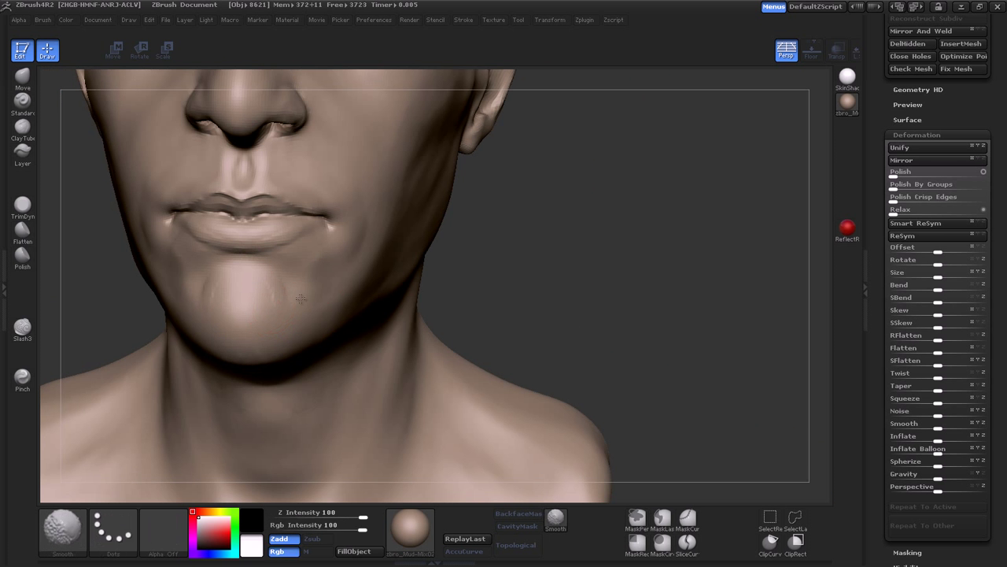
mouse_move(300, 257)
left_mouse_down()
mouse_move(338, 225)
mouse_move(299, 249)
mouse_move(338, 292)
mouse_move(293, 337)
mouse_move(356, 240)
mouse_move(340, 280)
mouse_move(357, 357)
mouse_move(349, 386)
mouse_move(331, 323)
left_mouse_up()
mouse_move(456, 362)
left_mouse_down()
mouse_move(370, 270)
mouse_move(475, 288)
mouse_move(390, 284)
mouse_move(401, 275)
mouse_move(377, 256)
left_mouse_up()
left_click_drag(314, 251, 398, 329)
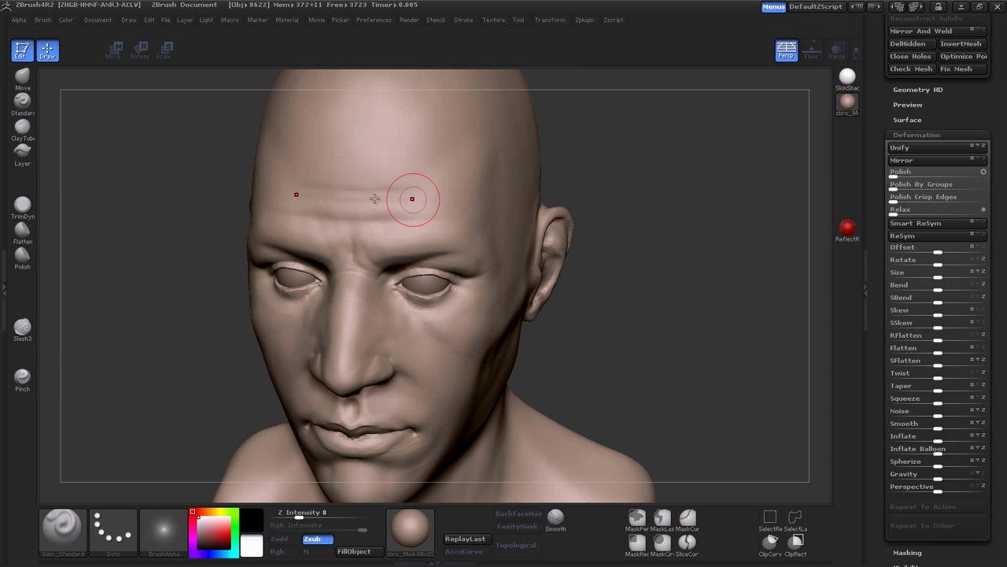
Step: Carve wrinkles from a three-quarter side angle, then switch to the Clay brush
mouse_move(375, 198)
left_mouse_down()
mouse_move(461, 236)
mouse_move(367, 252)
mouse_move(291, 295)
mouse_move(281, 225)
mouse_move(281, 274)
mouse_move(340, 316)
mouse_move(297, 197)
mouse_move(359, 320)
mouse_move(323, 282)
mouse_move(326, 294)
mouse_move(324, 270)
left_mouse_up()
key("b")
key("c")
key("l")
Step: Build up the neck and collarbone area with a resized Clay brush
mouse_move(341, 182)
left_mouse_down()
mouse_move(323, 256)
mouse_move(284, 237)
mouse_move(263, 241)
mouse_move(317, 290)
mouse_move(340, 252)
left_mouse_up()
key("s")
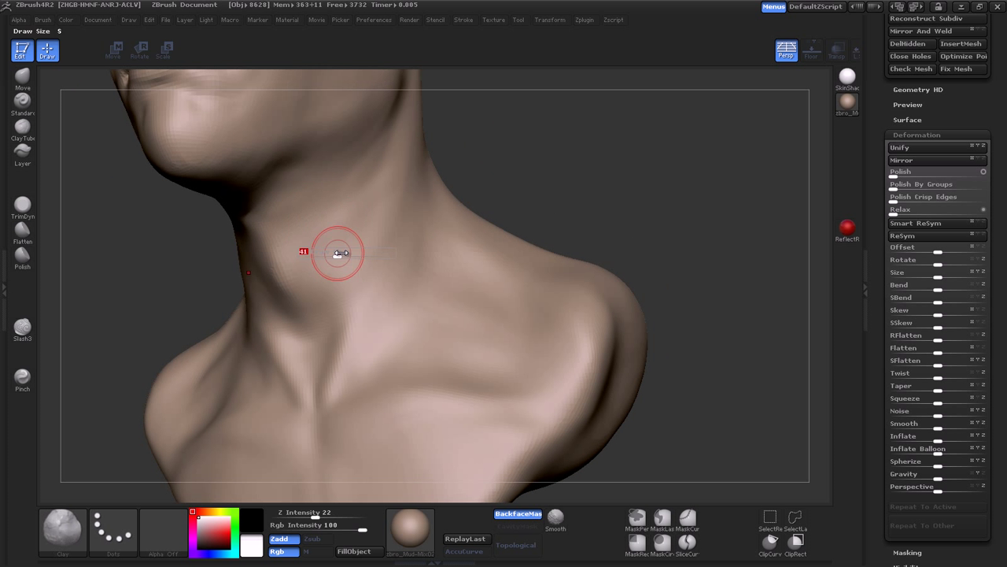
mouse_move(192, 368)
left_mouse_down()
mouse_move(288, 367)
mouse_move(257, 340)
mouse_move(255, 355)
mouse_move(295, 337)
mouse_move(268, 369)
left_mouse_up()
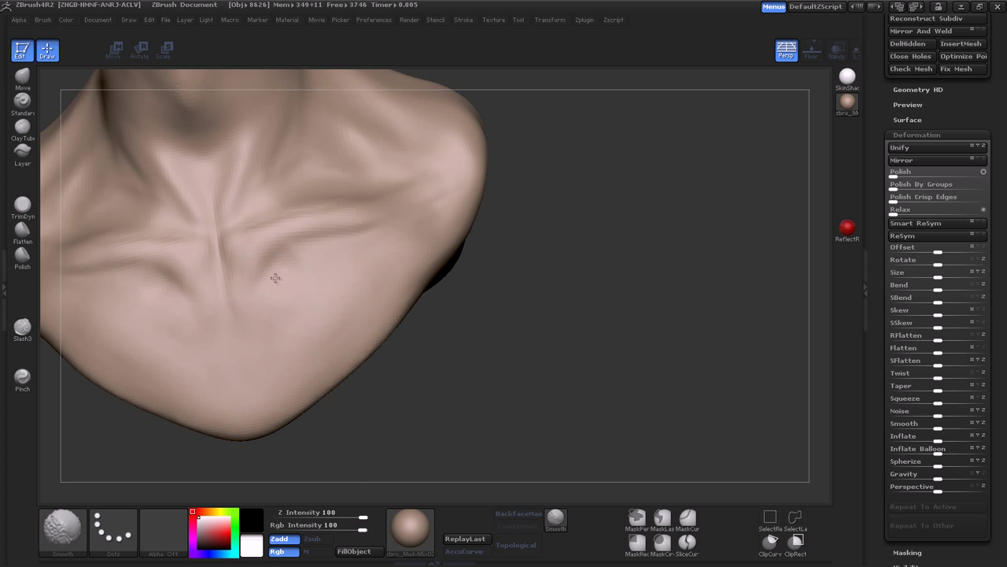
left_click_drag(275, 275, 268, 258)
Step: Refine the collarbones up close, then mask the front half of the head
key("f")
left_click_drag(348, 297, 295, 334)
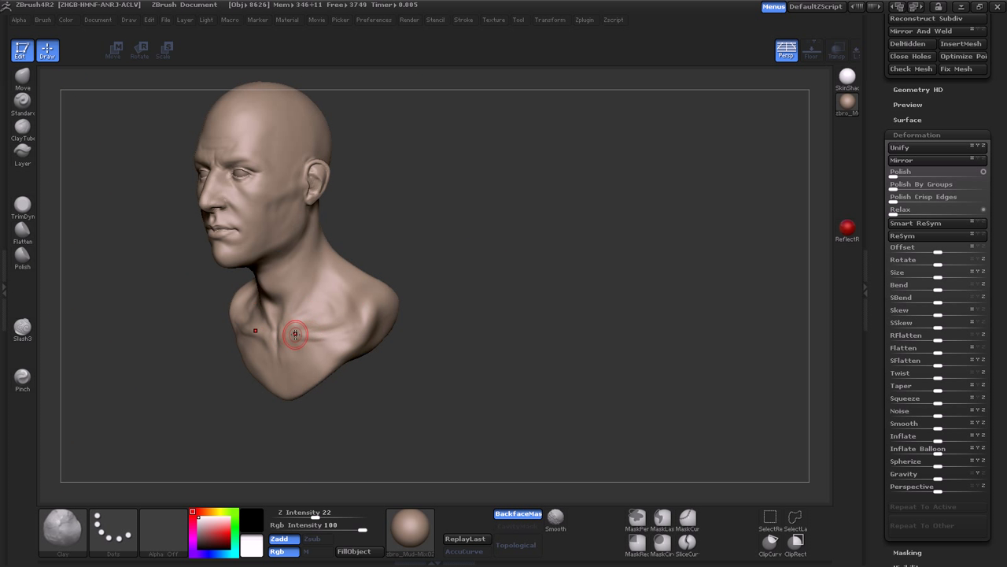
mouse_move(343, 279)
left_mouse_down()
mouse_move(277, 297)
mouse_move(325, 258)
mouse_move(328, 331)
mouse_move(279, 278)
mouse_move(231, 264)
left_mouse_up()
mouse_move(566, 299)
left_mouse_down("alt")
mouse_move(567, 259)
mouse_move(404, 225)
left_mouse_up("alt")
mouse_move(268, 110)
left_mouse_down("ctrl")
mouse_move(383, 335)
mouse_move(517, 276)
left_mouse_up("ctrl")
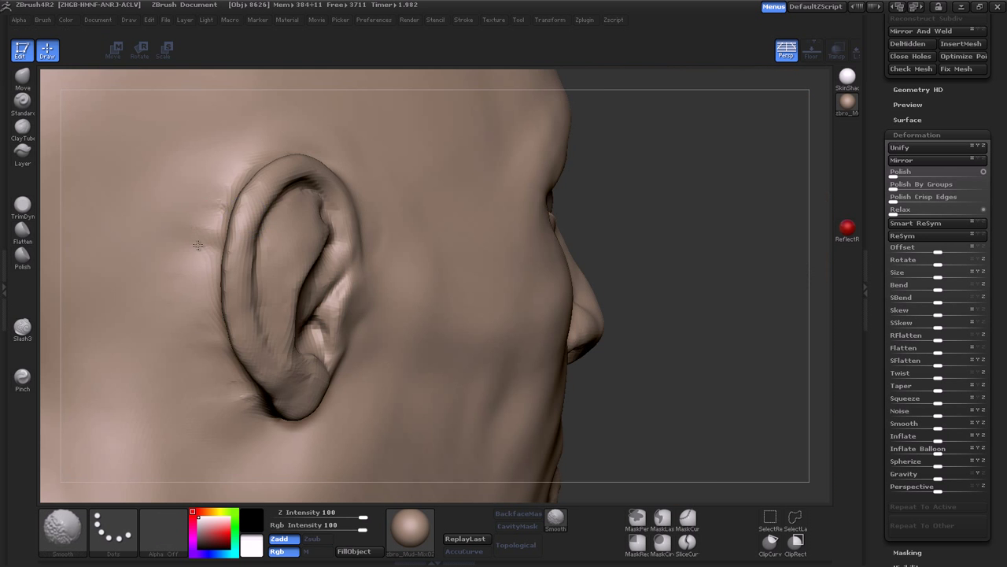
Step: Adjust the Dam_Standard brush size to carve the crease behind the ear
key("s")
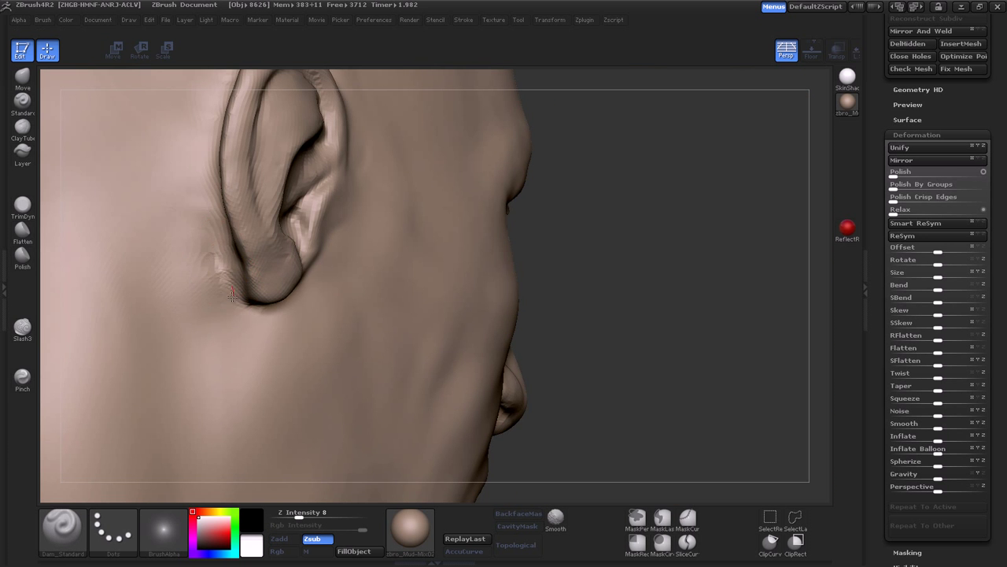